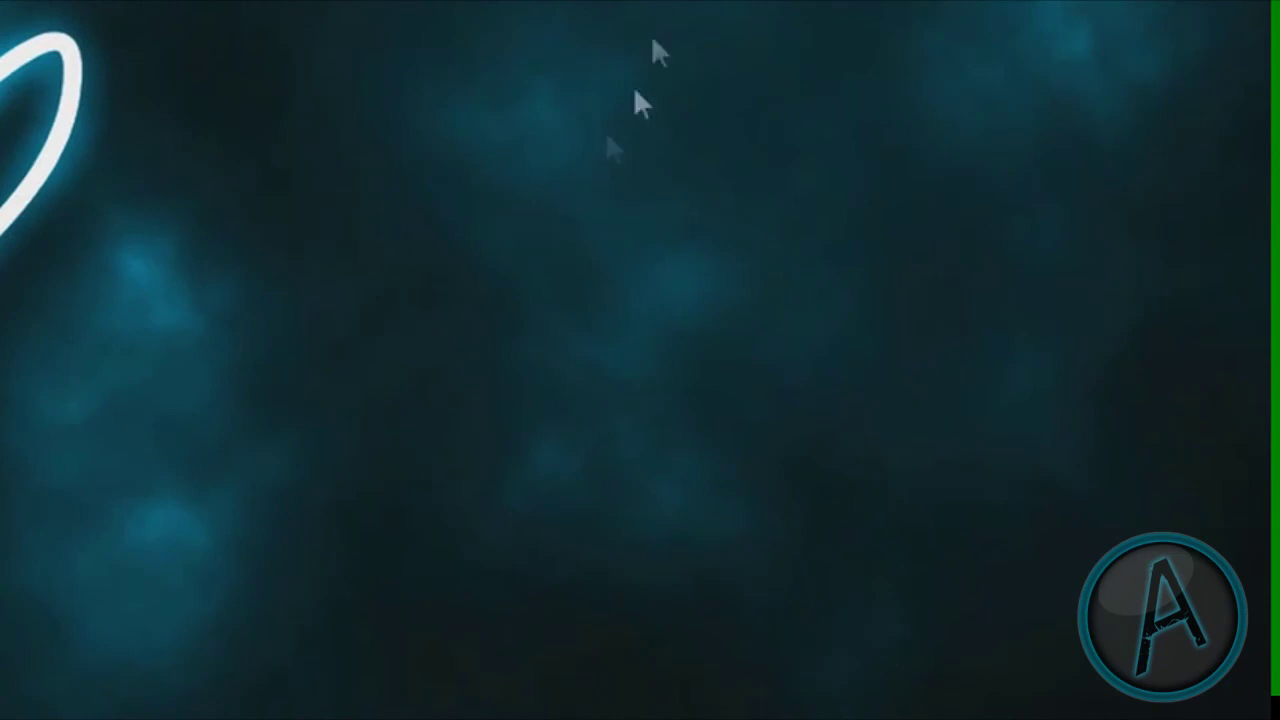
- Verify the desktop Screen Resolution is 1920 × 1080, then switch back to Photoshop
right_click(654, 28)
left_click(873, 517)
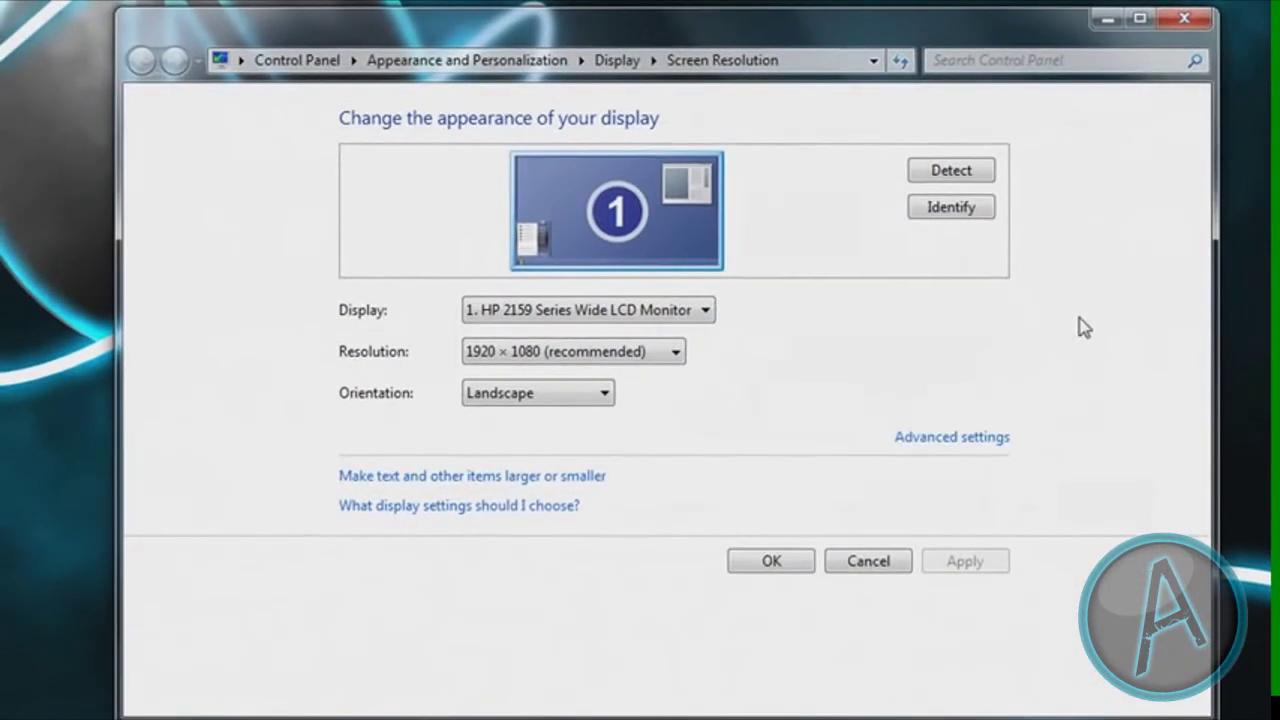
left_click(513, 352)
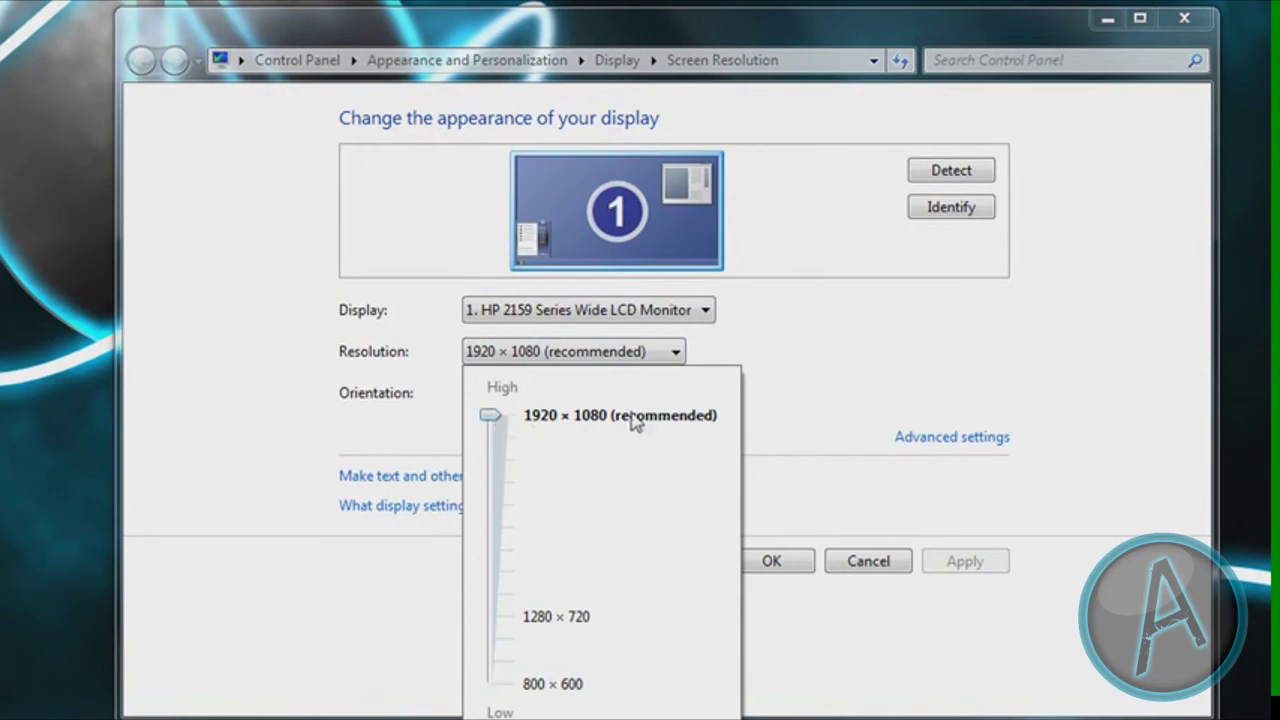
left_click(829, 371)
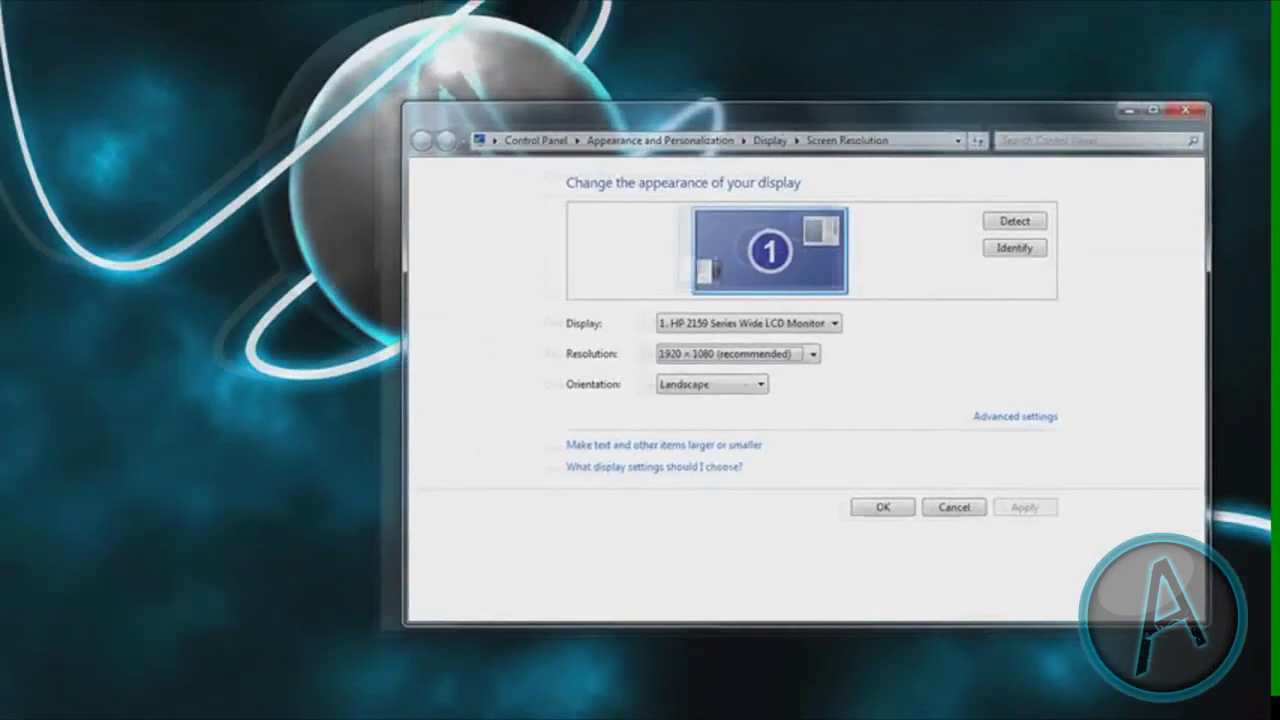
mouse_move(307, 707)
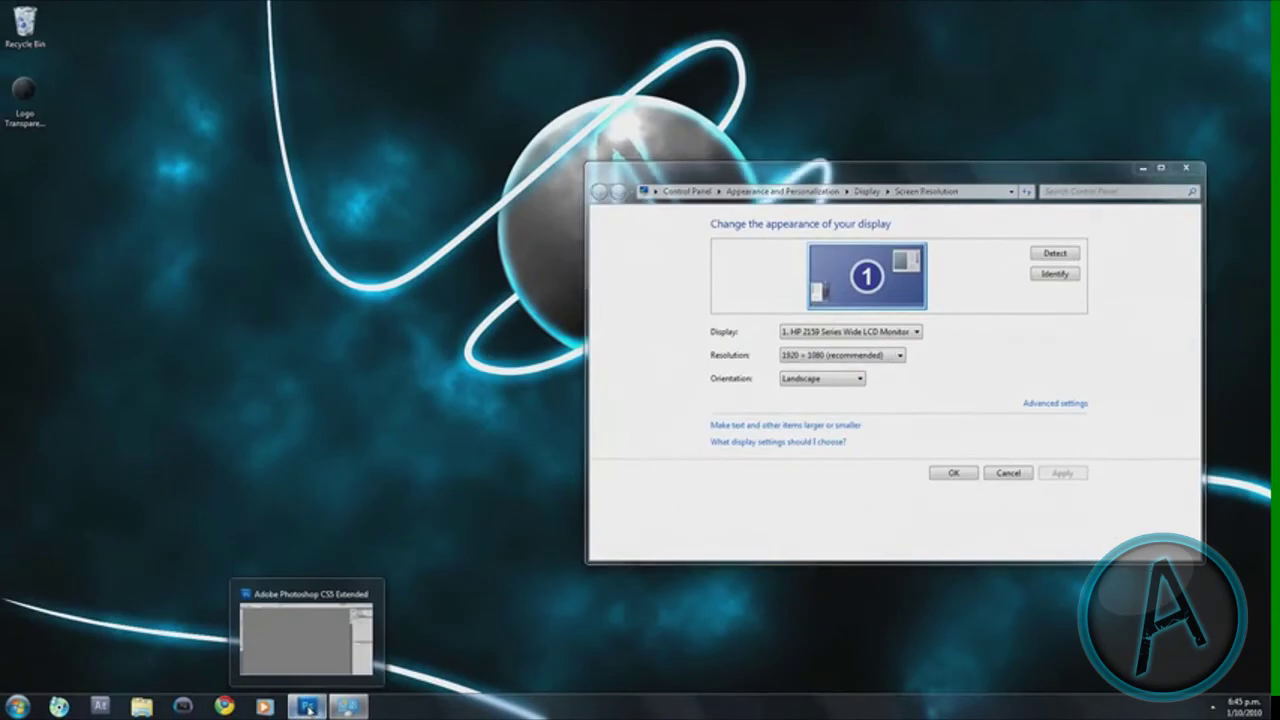
left_click(307, 707)
- Create a new 1920 × 1080 px document at 72 ppi, RGB Color, with Transparent background
left_click(41, 11)
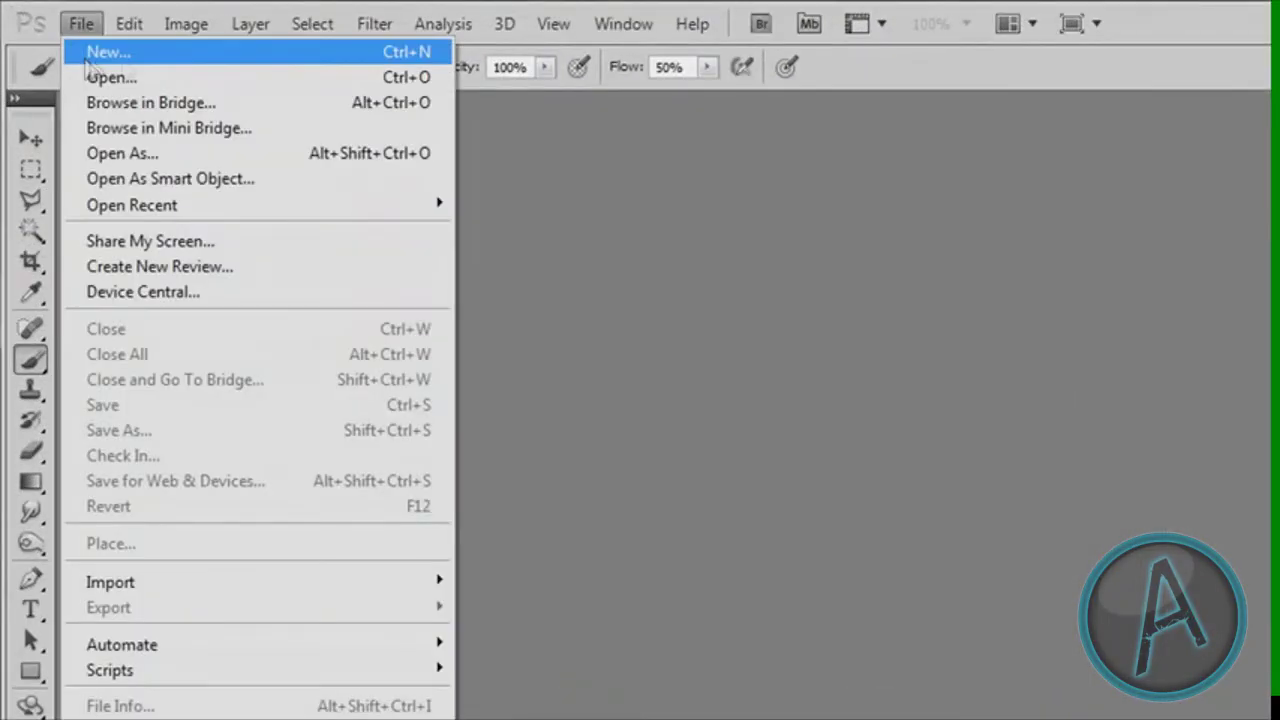
left_click(158, 60)
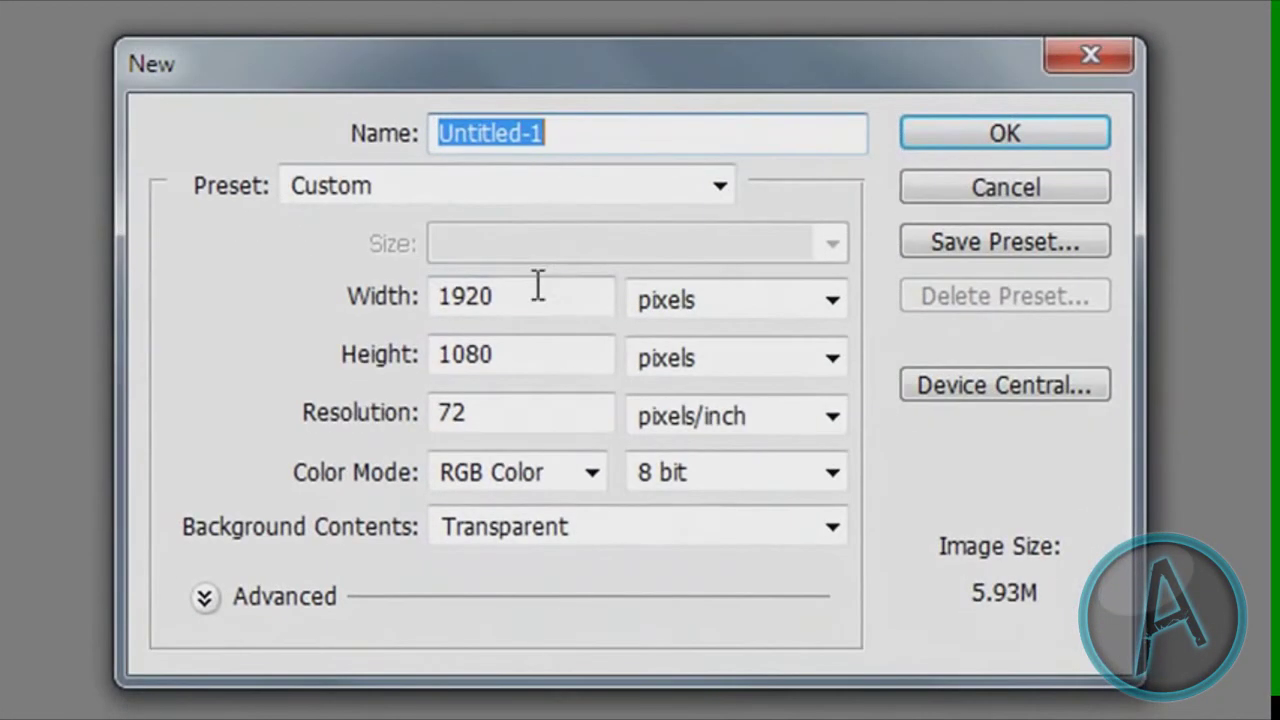
left_click_drag(597, 298, 306, 314)
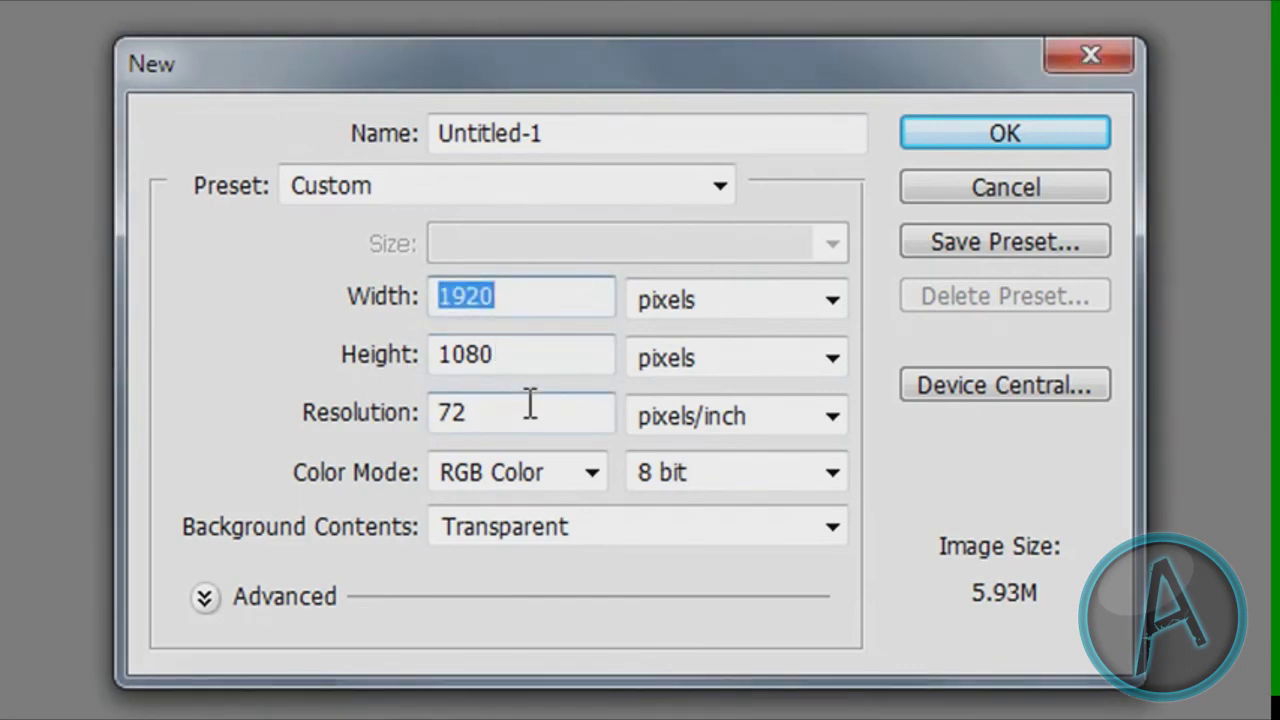
left_click(530, 405)
left_click(527, 470)
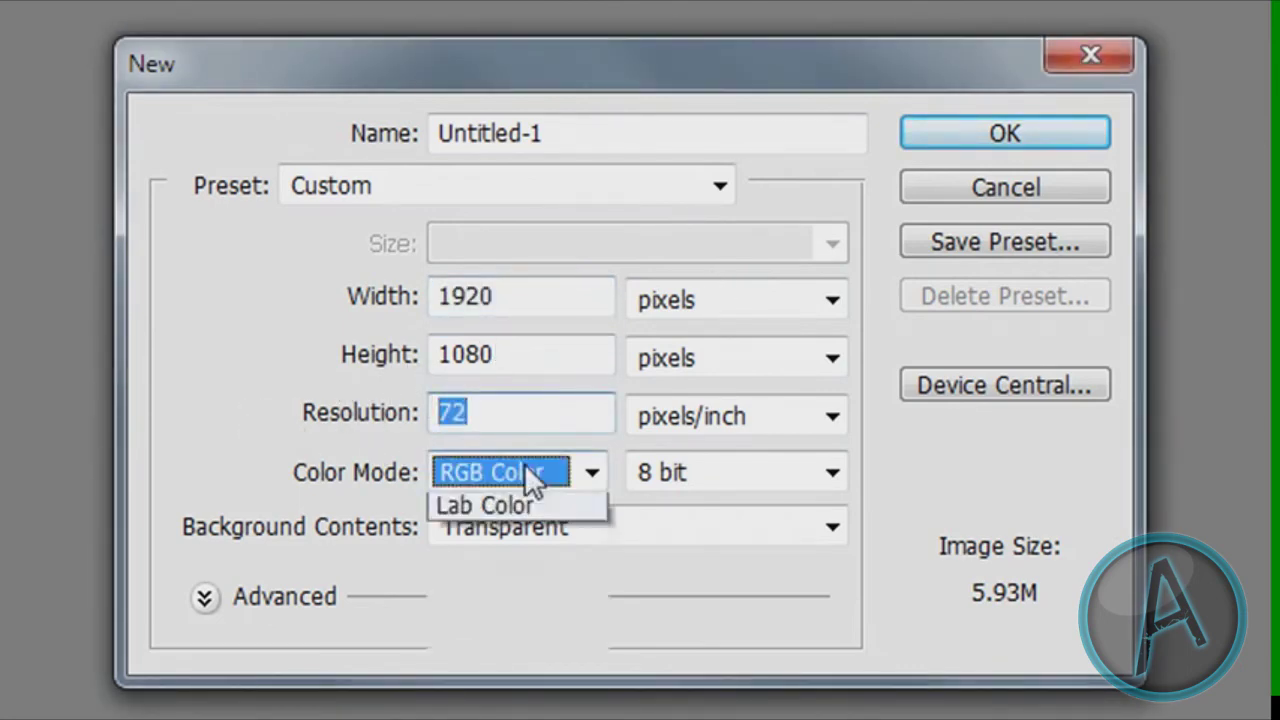
left_click(571, 560)
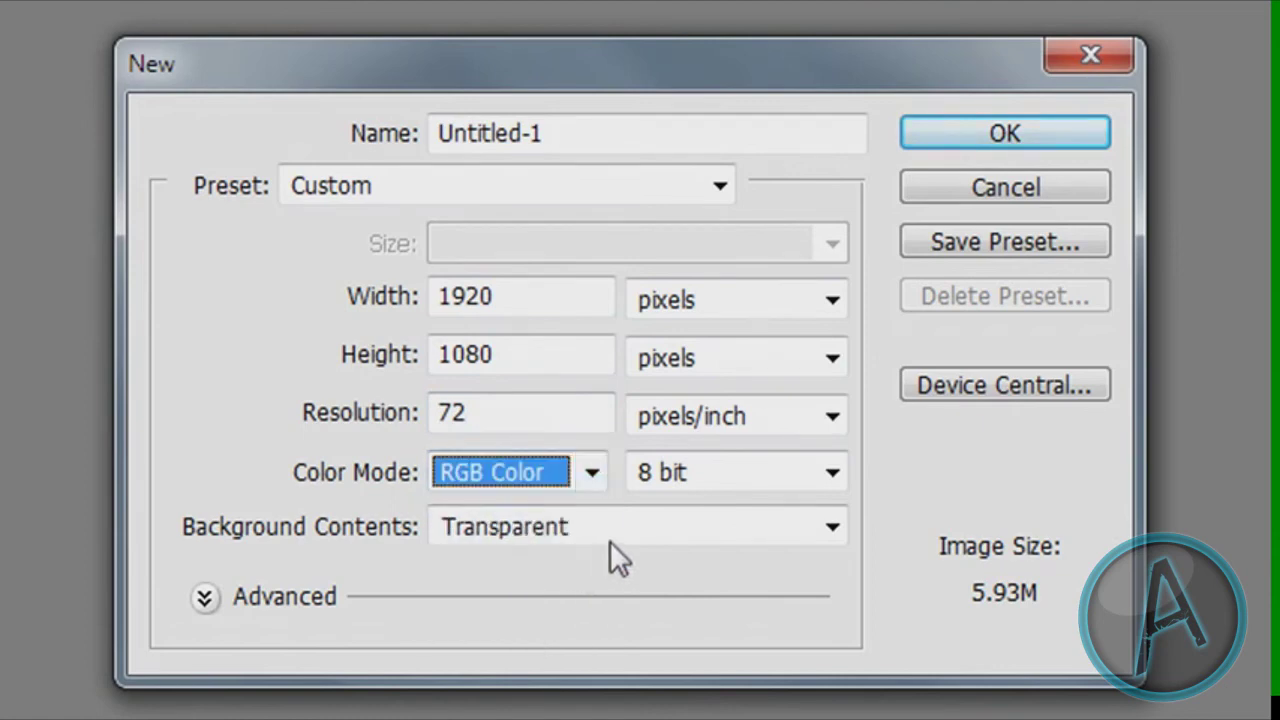
left_click(612, 544)
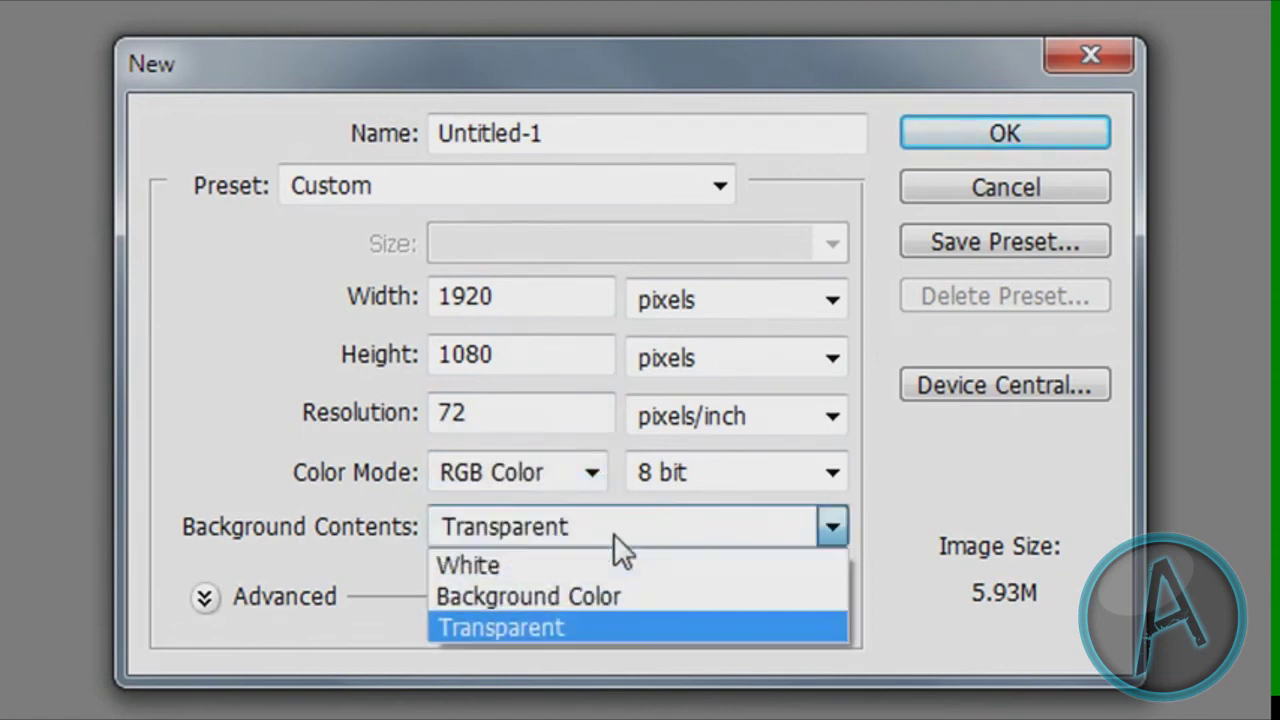
left_click(584, 626)
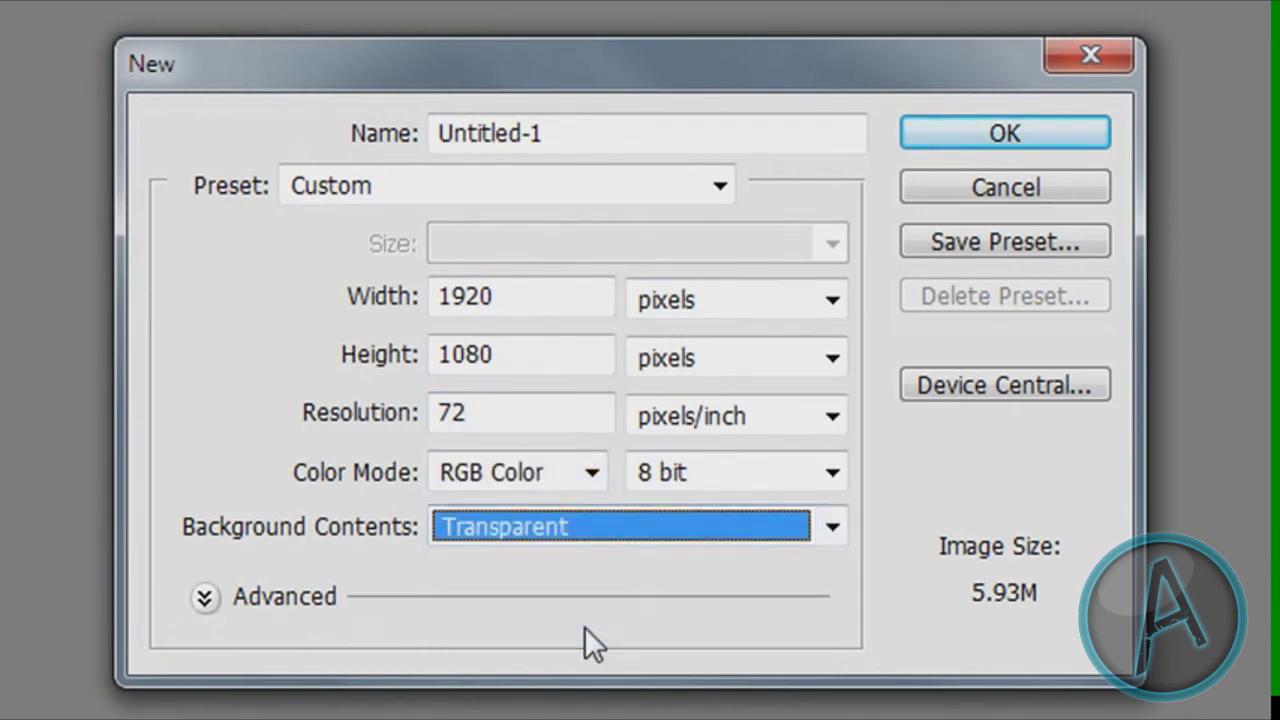
left_click(980, 157)
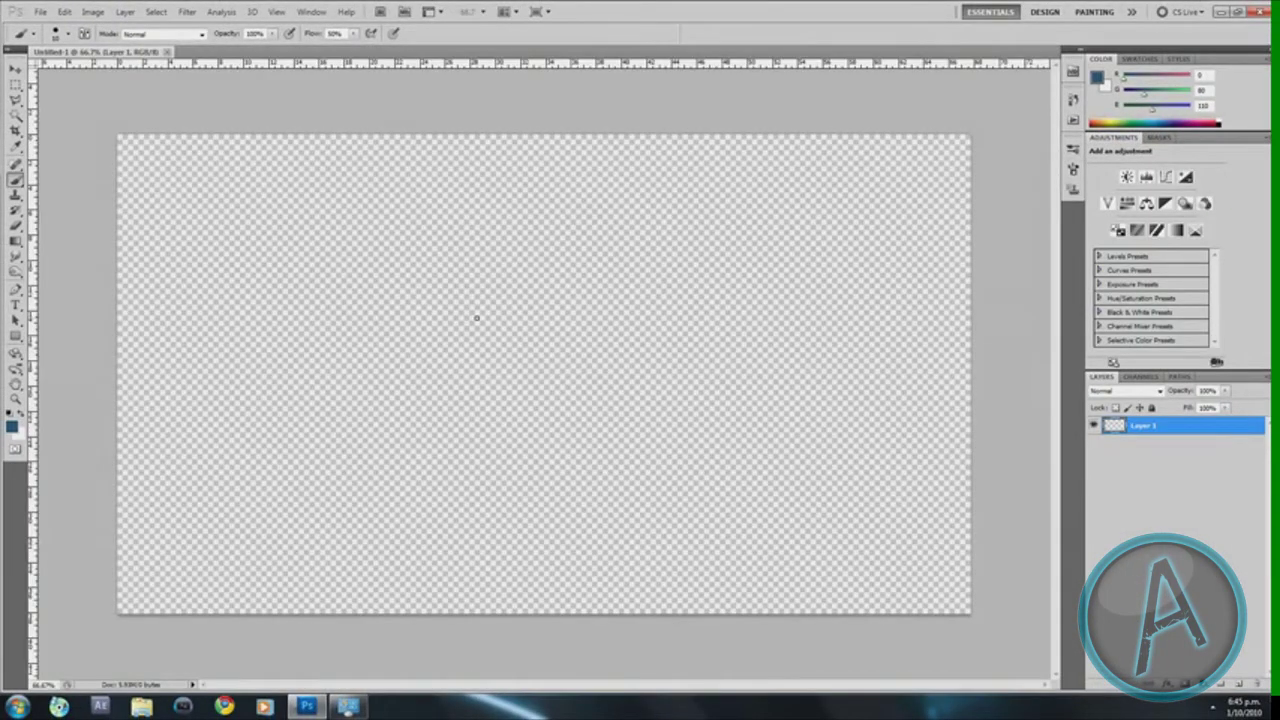
- After checking the reference wallpaper, set the foreground colour to black
key("super+d")
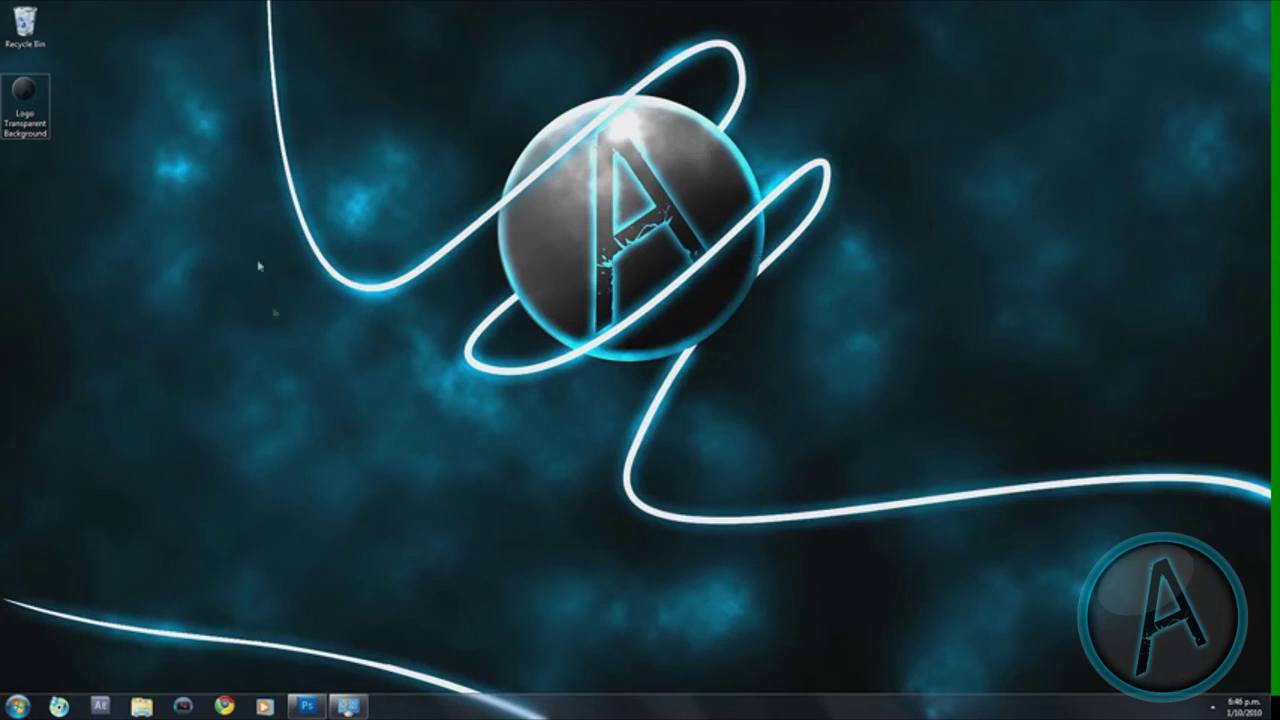
left_click(322, 707)
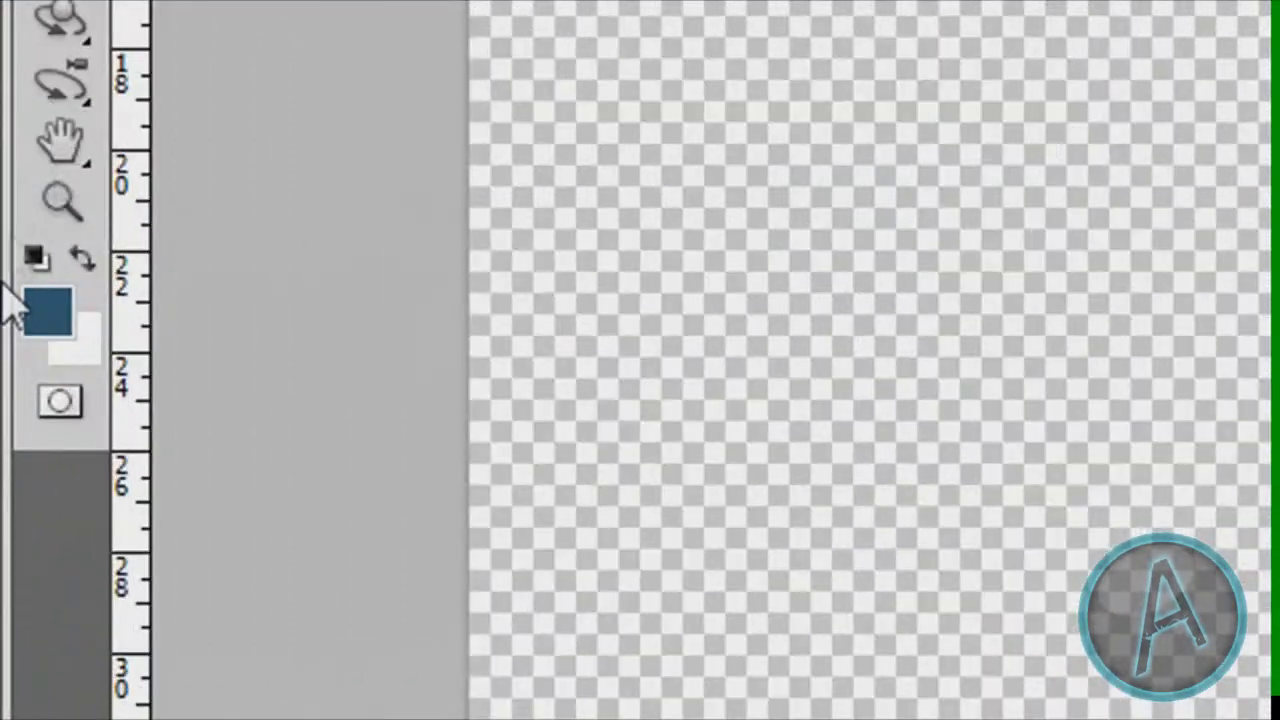
left_click(42, 322)
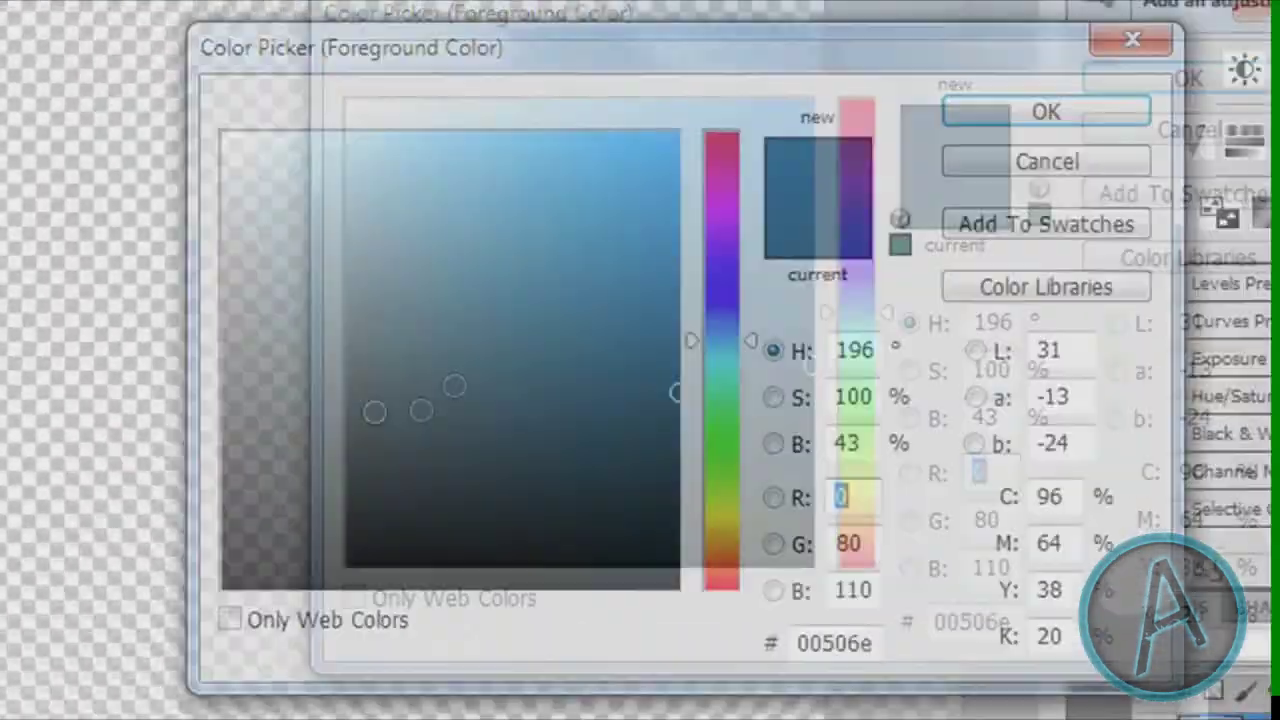
left_click(181, 592)
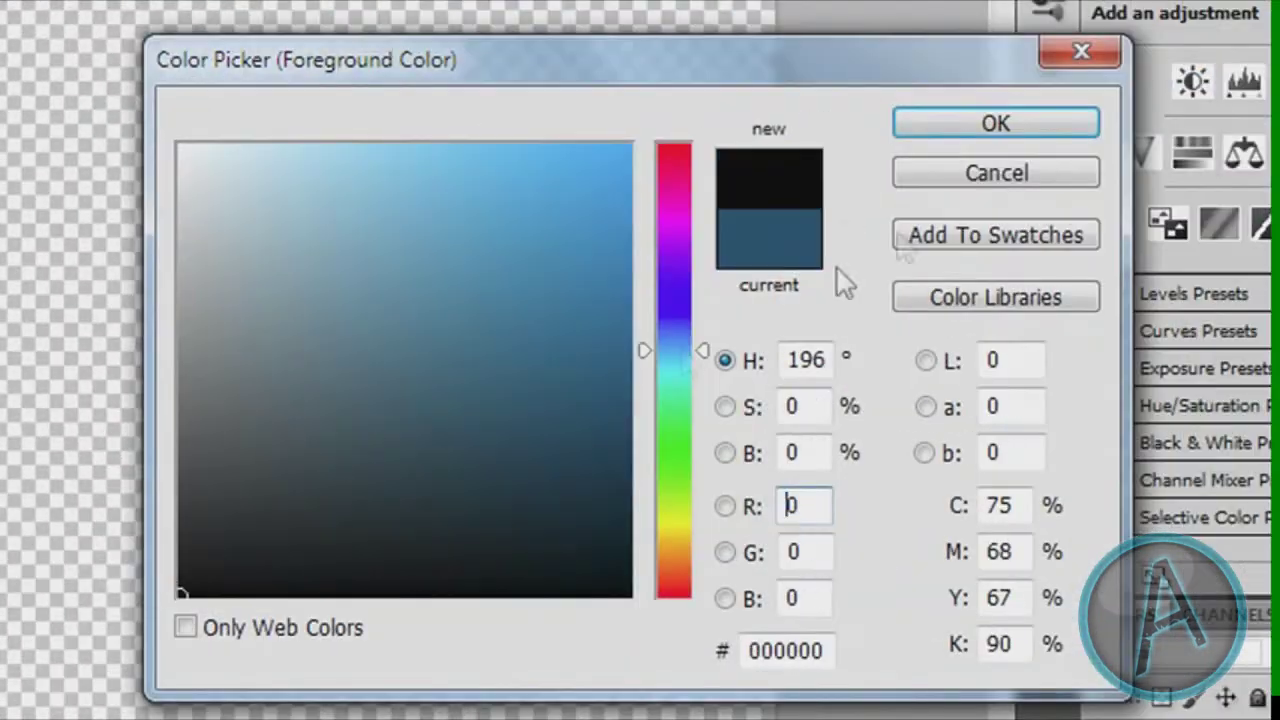
left_click(1026, 124)
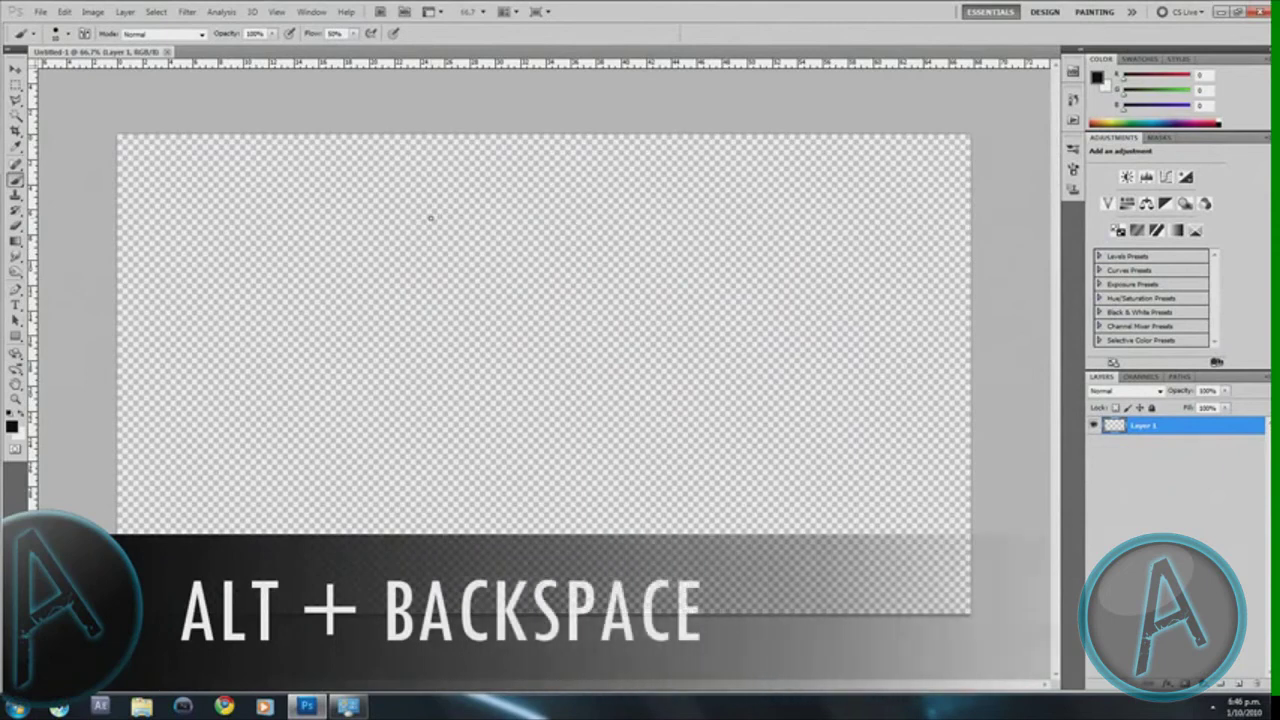
- Fill Layer 1 with black and add a new empty layer above it
key("alt+BackSpace")
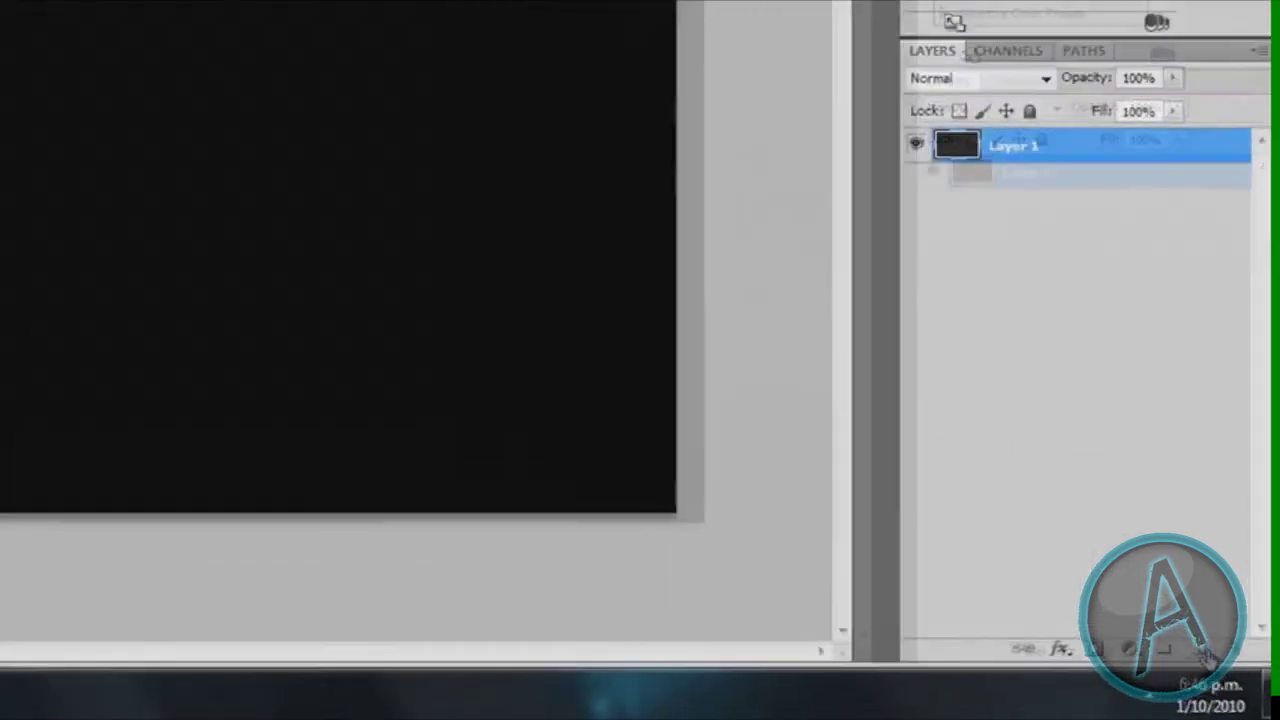
left_click(1172, 623)
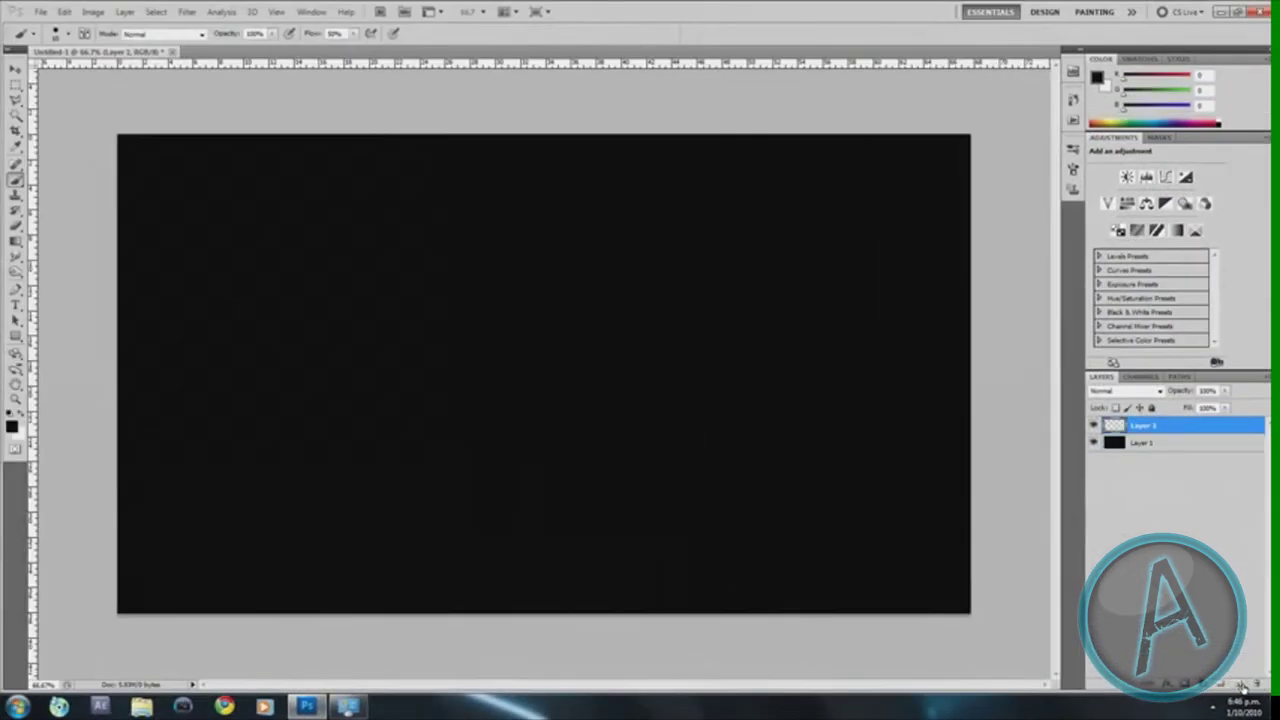
key("super+d")
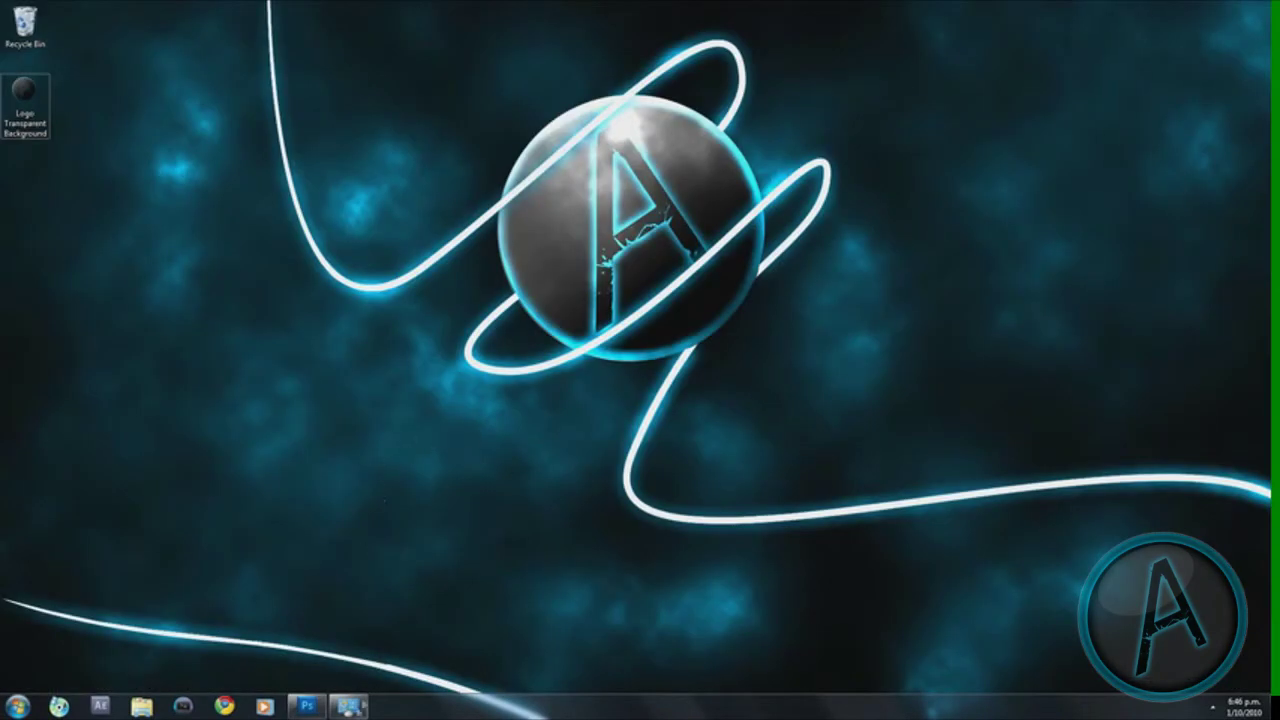
- Set the foreground colour to dark blue, hex 004a65
mouse_move(324, 700)
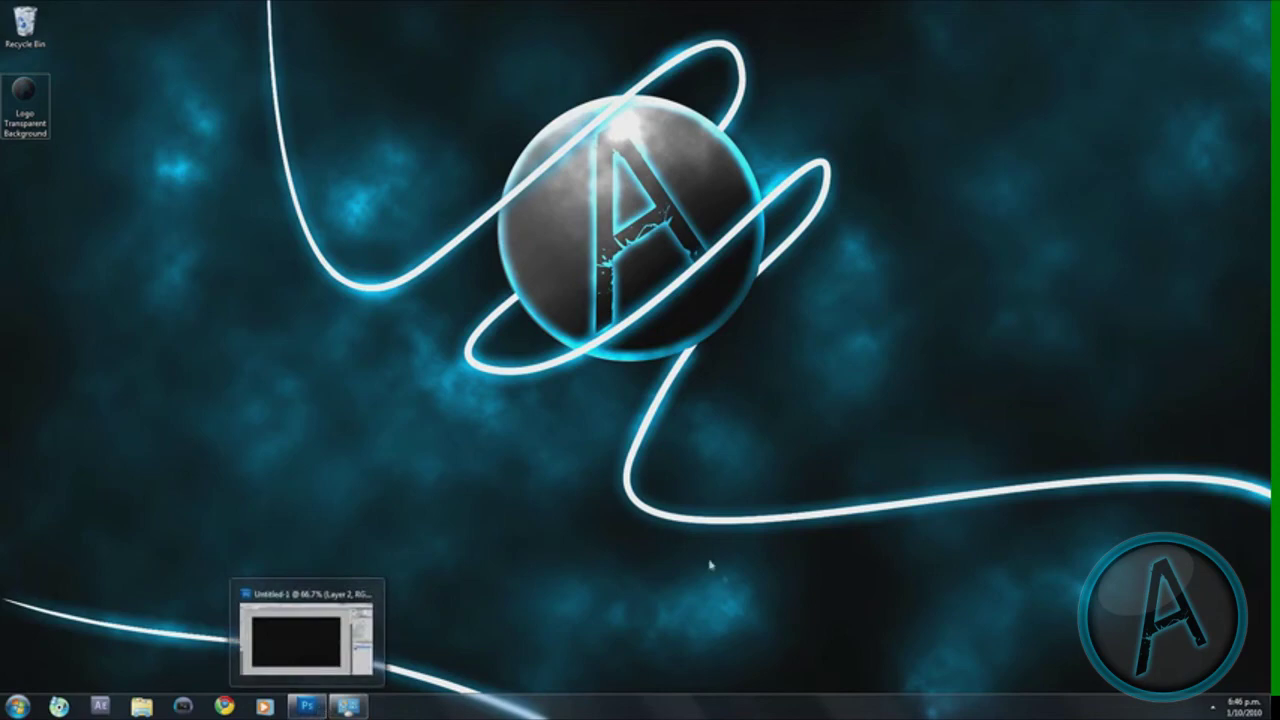
left_click(307, 706)
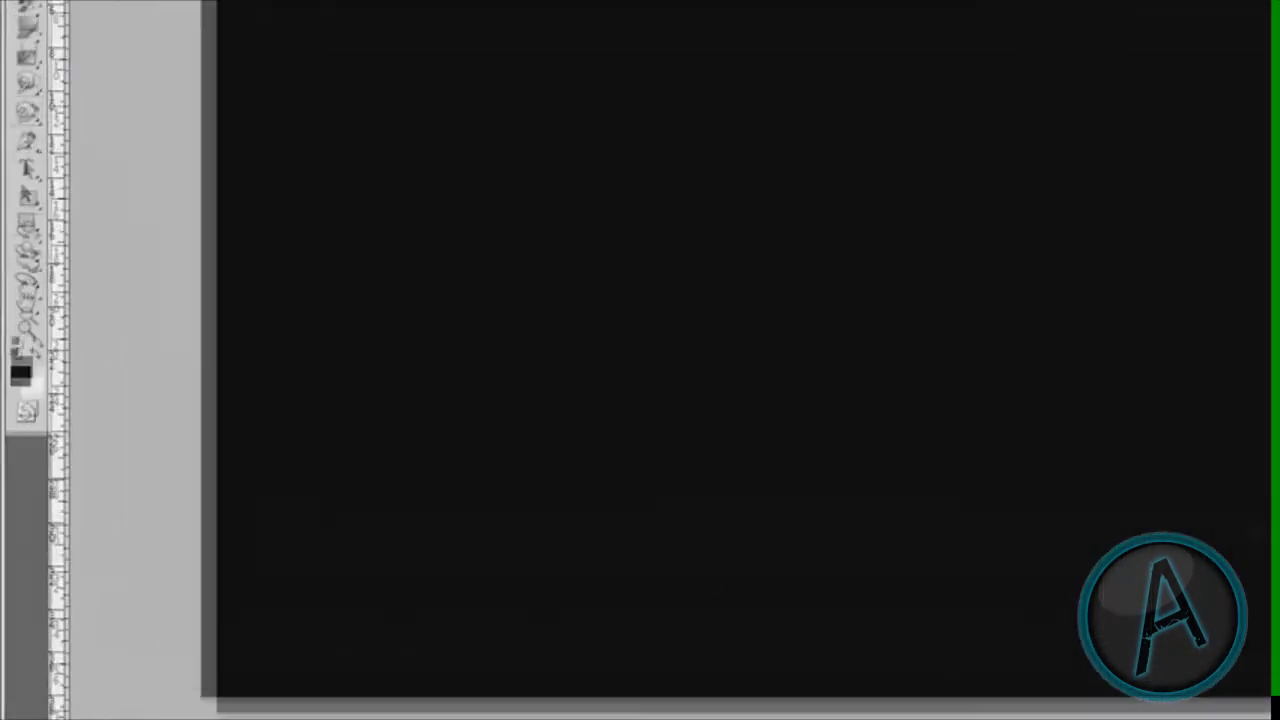
left_click(20, 372)
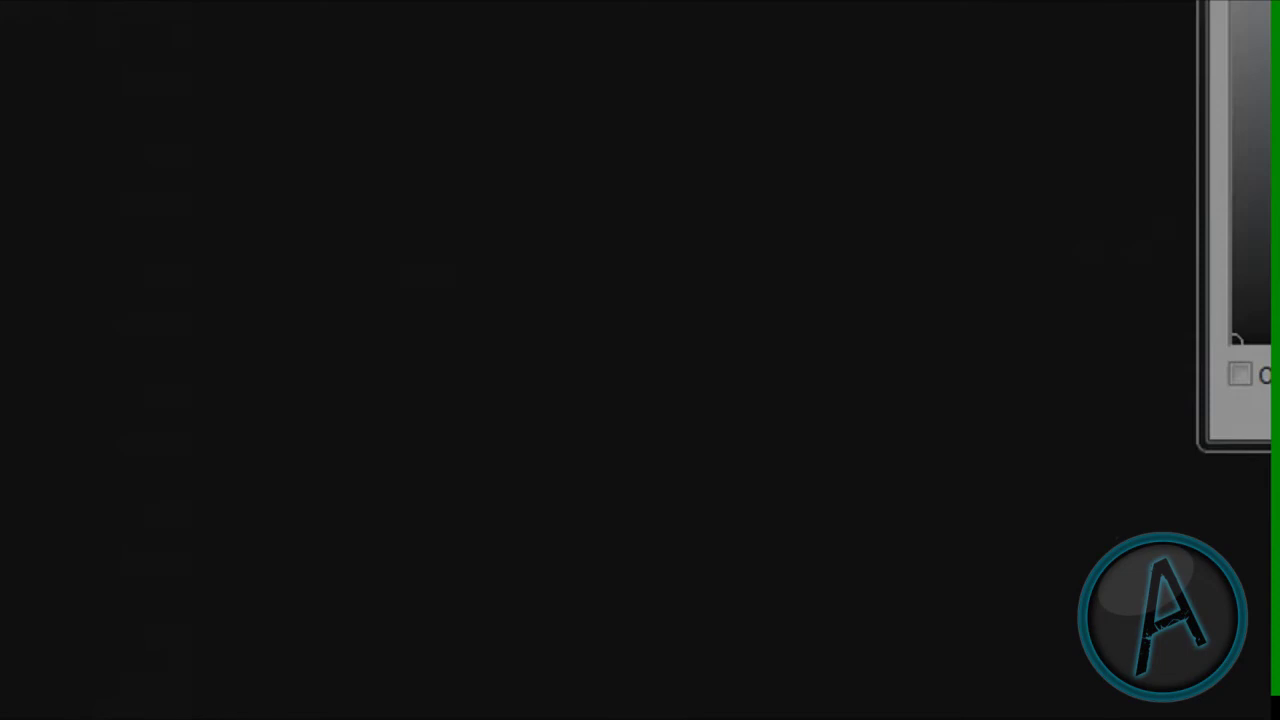
left_click_drag(591, 331, 574, 417)
left_click(979, 122)
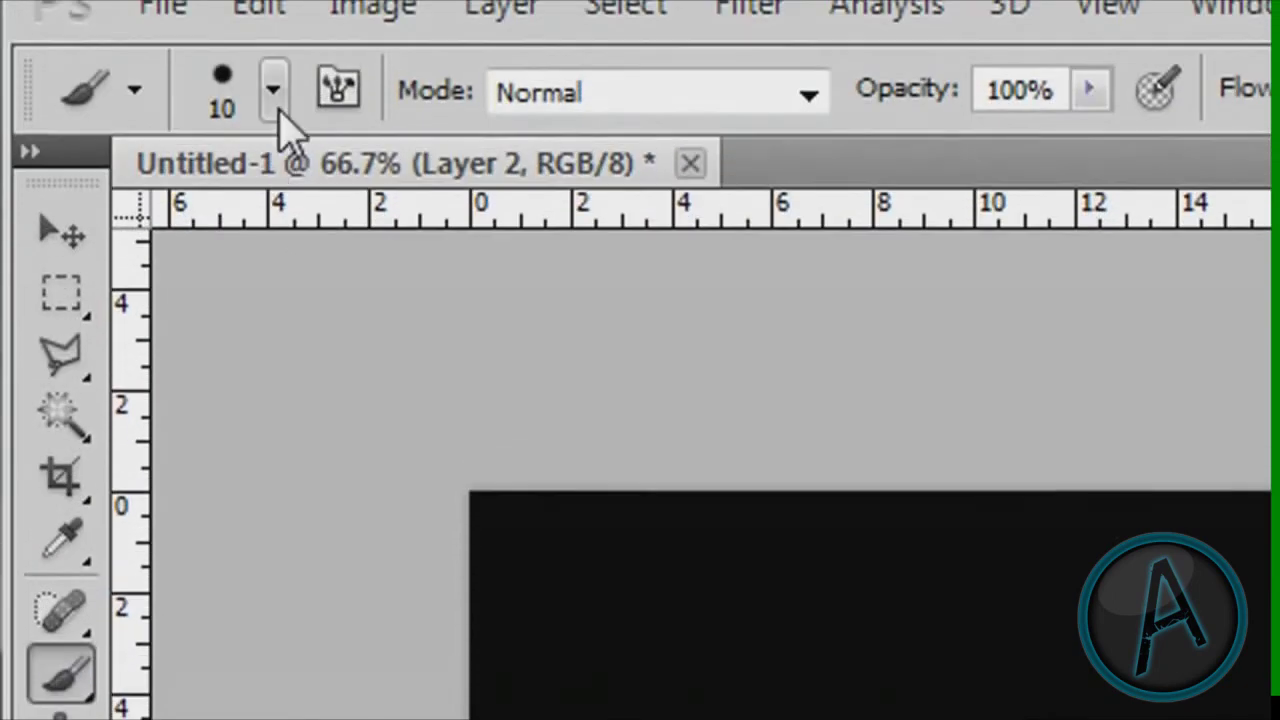
- Choose a large soft round brush with 0% hardness
left_click(276, 98)
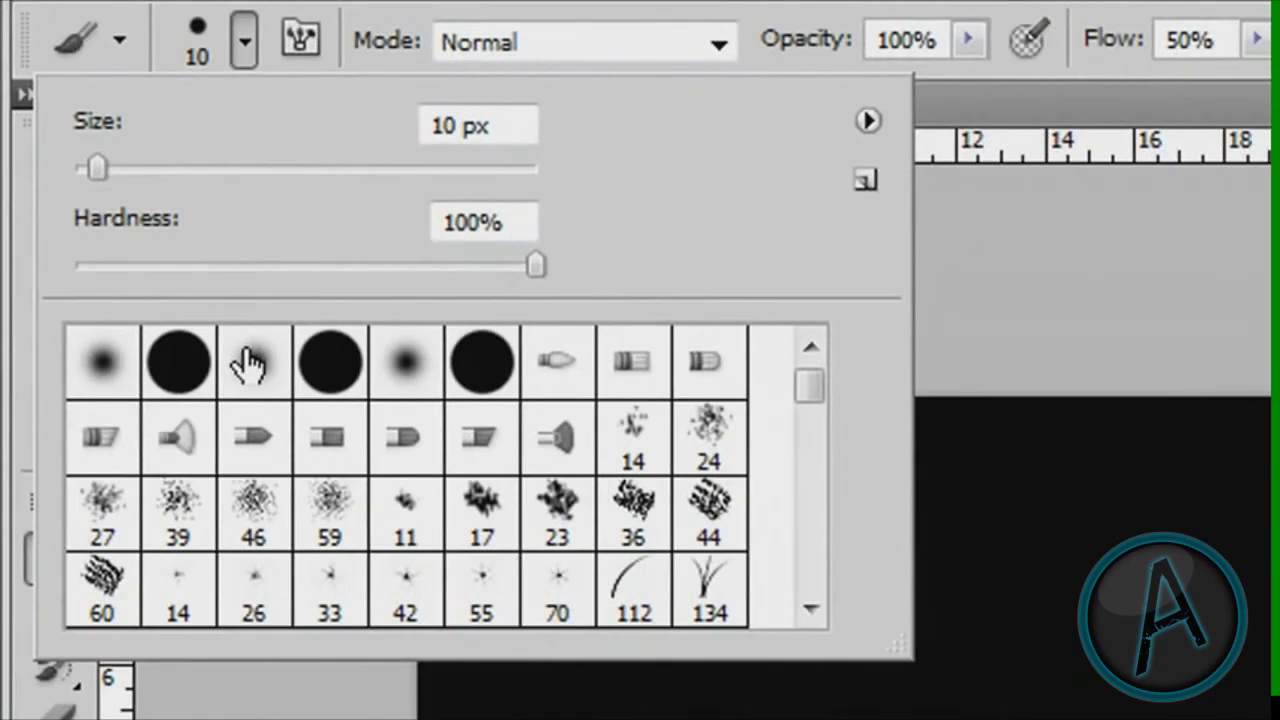
left_click(250, 375)
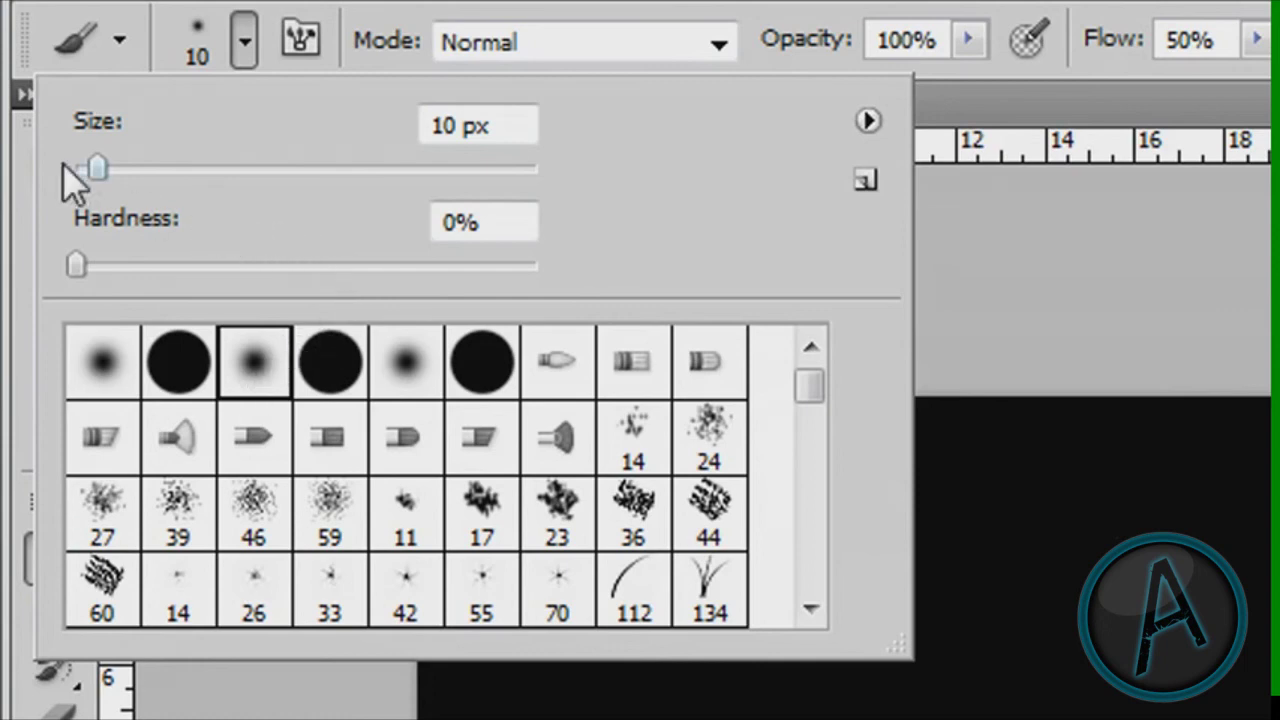
mouse_move(92, 170)
left_mouse_down()
mouse_move(252, 195)
mouse_move(430, 190)
mouse_move(513, 161)
left_mouse_up()
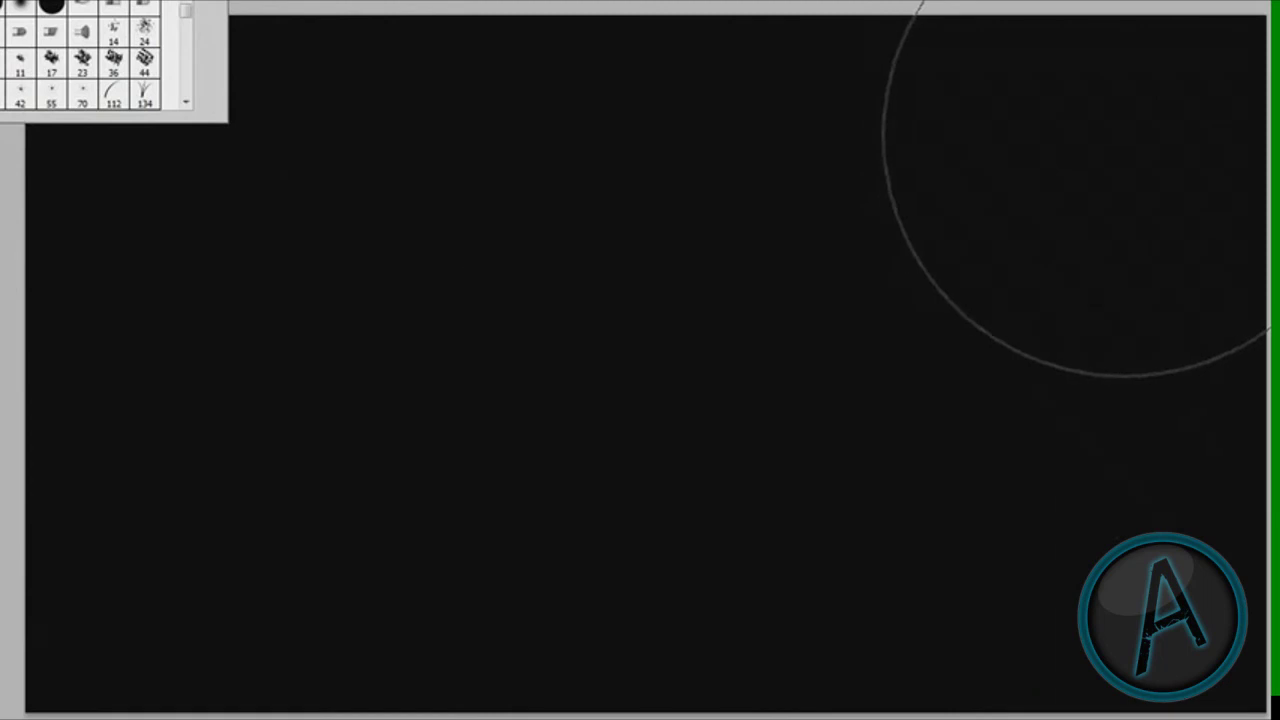
- Paint soft dark-blue strokes down the right side, left part and top centre
left_click(1110, 138)
mouse_move(1110, 138)
left_mouse_down()
mouse_move(1224, 525)
mouse_move(1100, 690)
left_mouse_up()
mouse_move(575, 640)
left_mouse_down()
mouse_move(255, 630)
mouse_move(340, 200)
mouse_move(495, 126)
mouse_move(122, 63)
mouse_move(487, 125)
left_mouse_up()
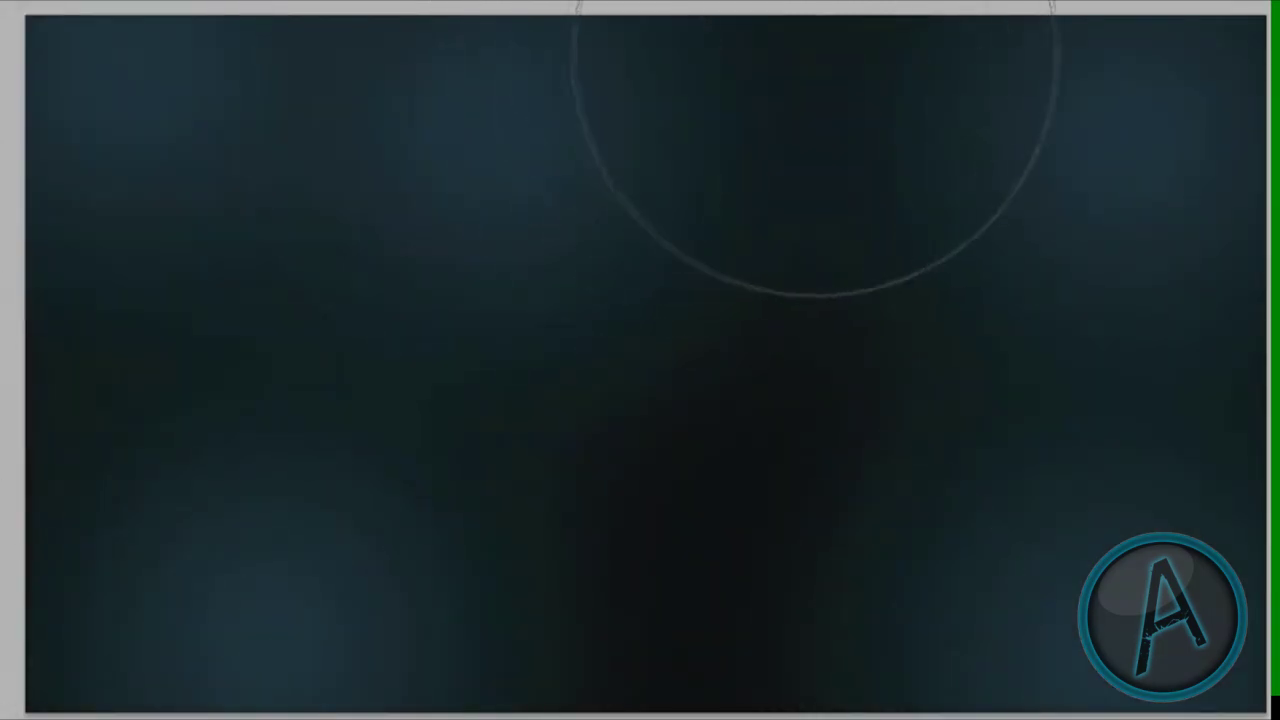
left_click_drag(814, 57, 814, 571)
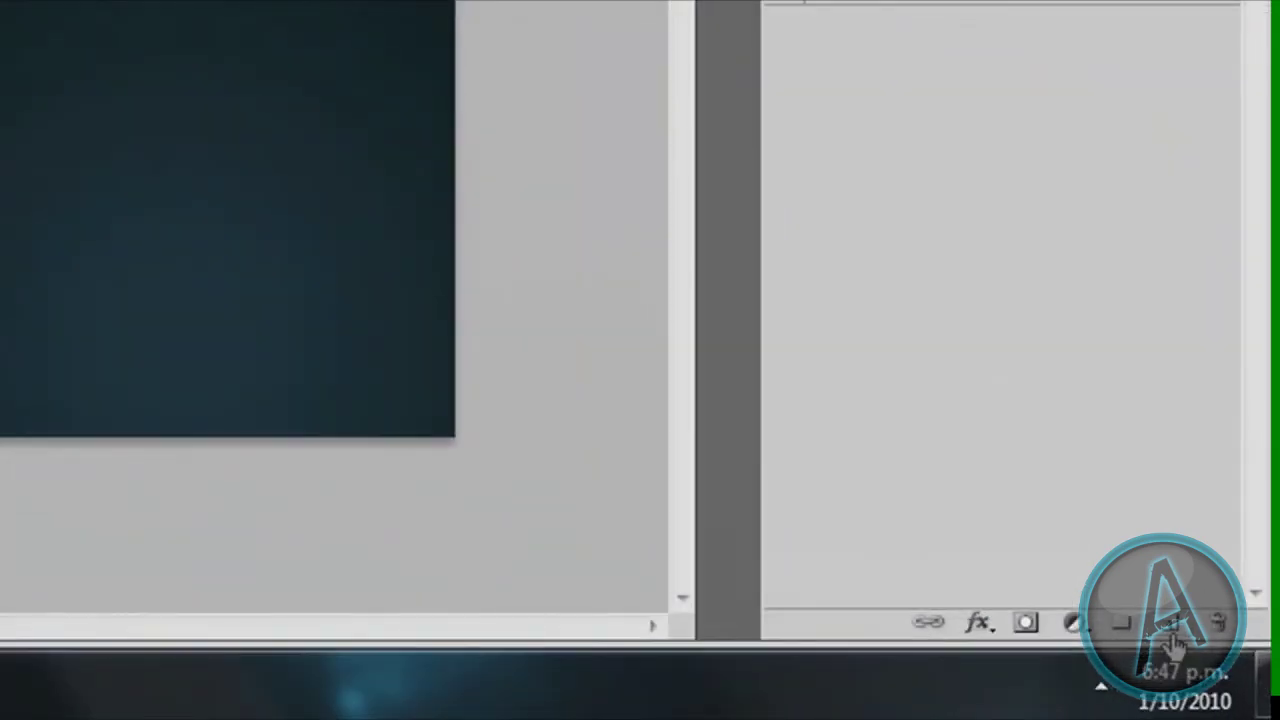
- Add Layer 3, reset colours to black and white, and apply Filter > Render > Clouds
left_click(1170, 630)
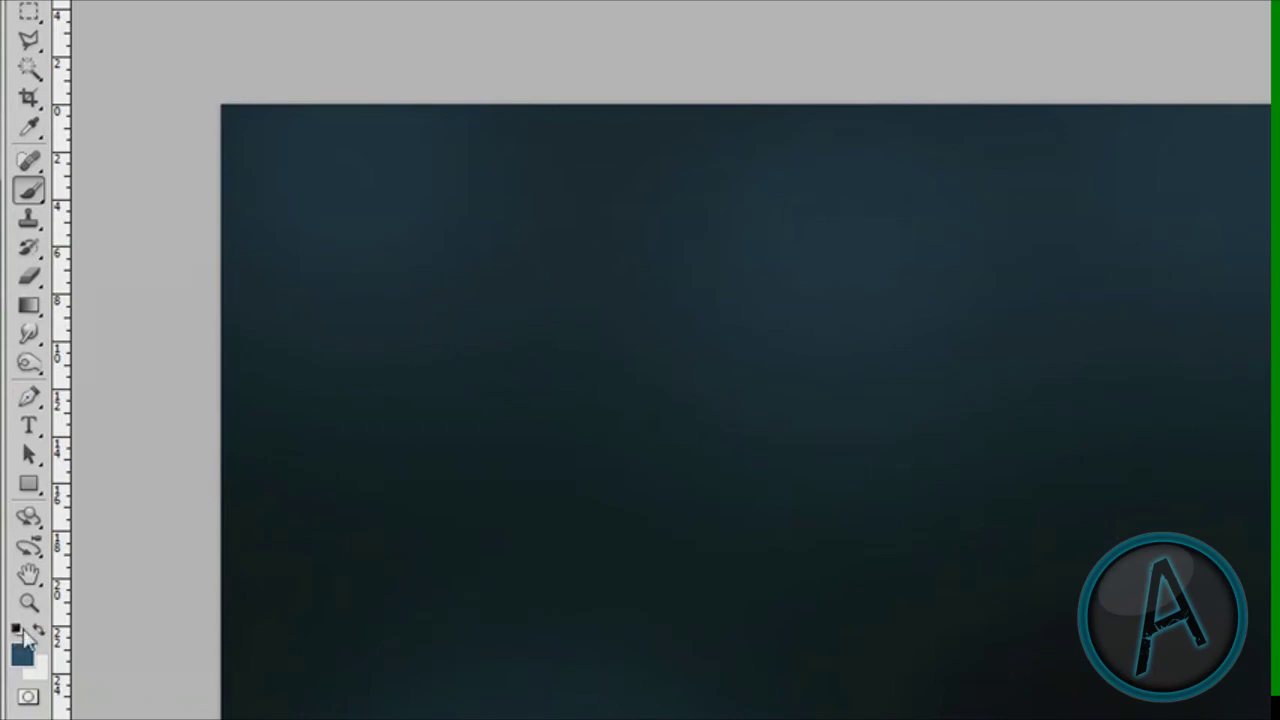
left_click(22, 632)
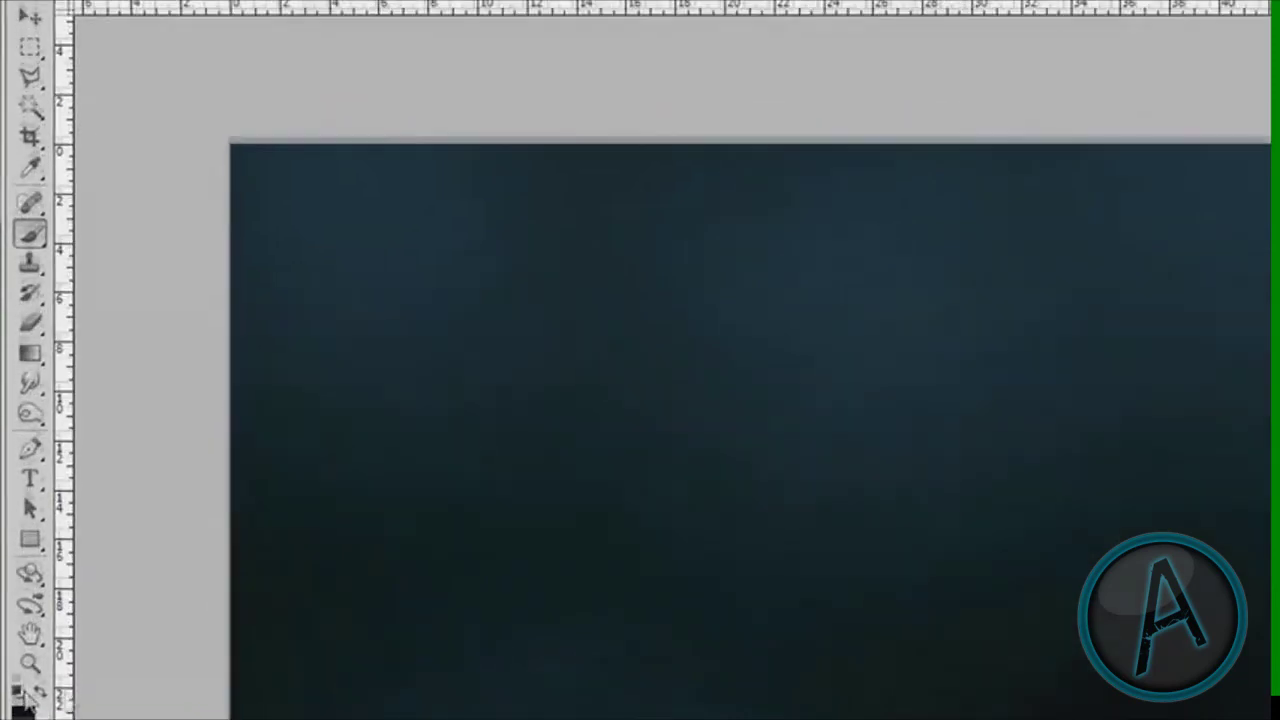
left_click(428, 27)
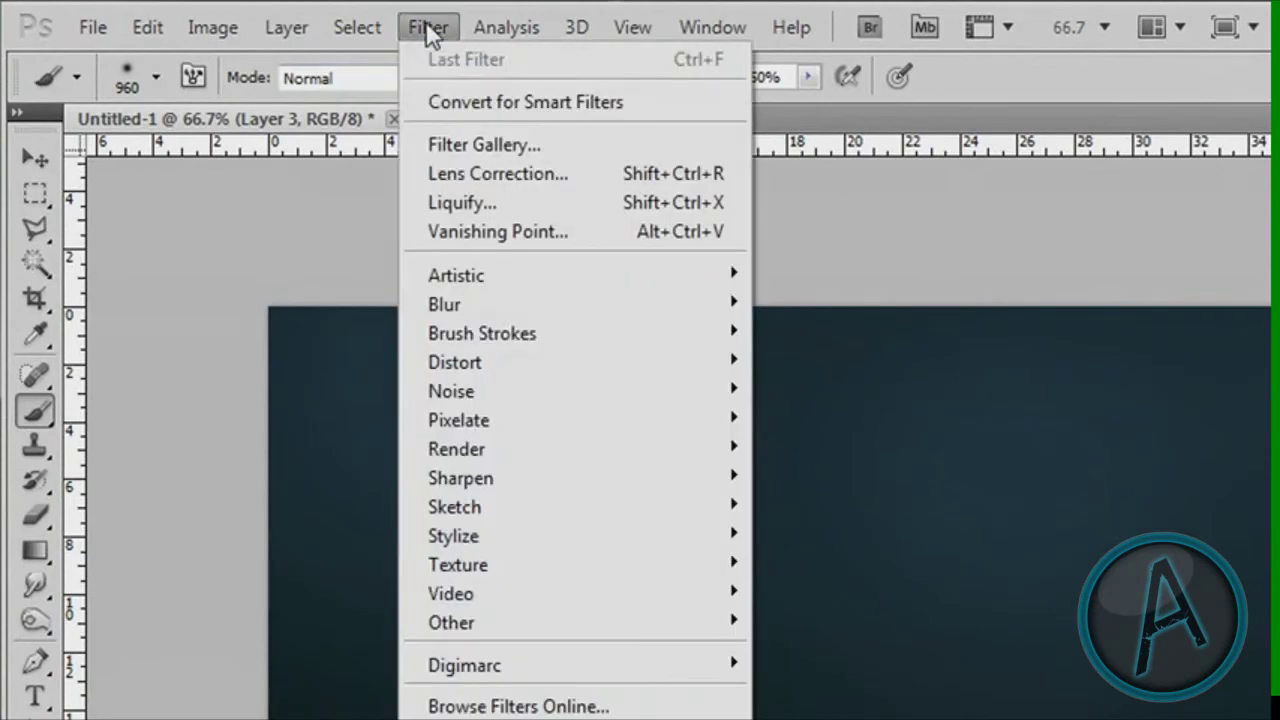
mouse_move(543, 449)
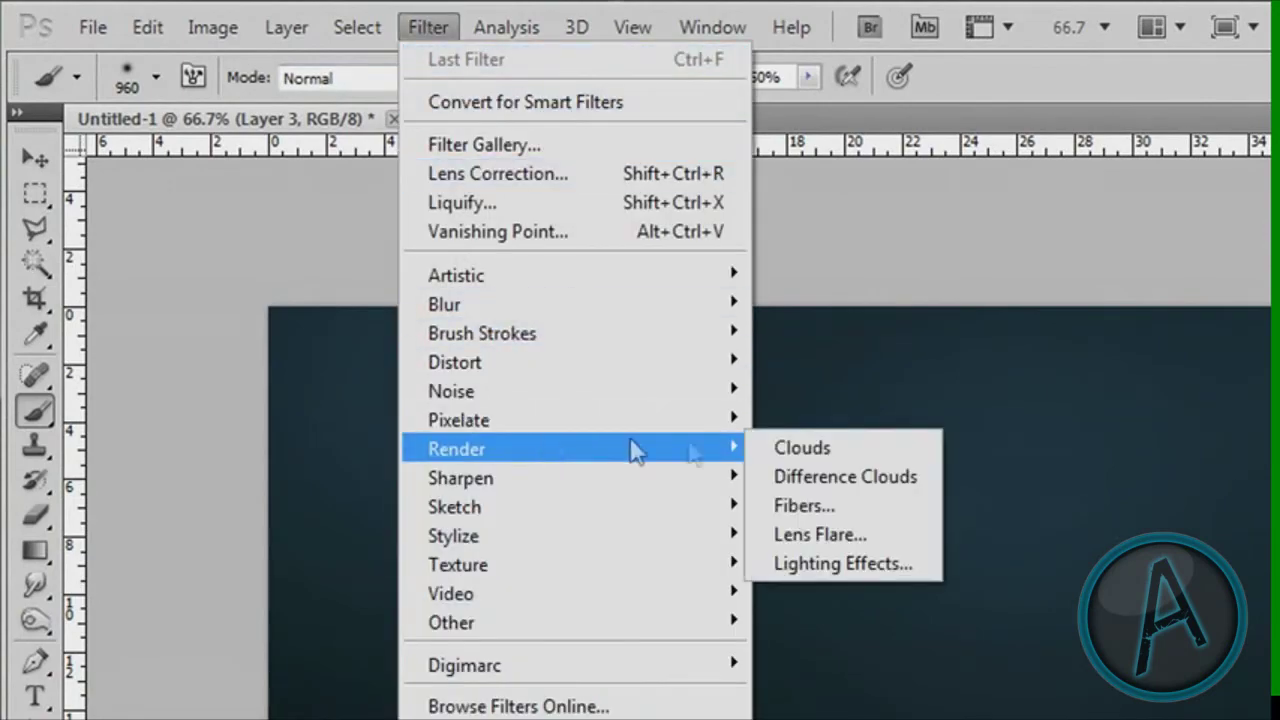
left_click(805, 447)
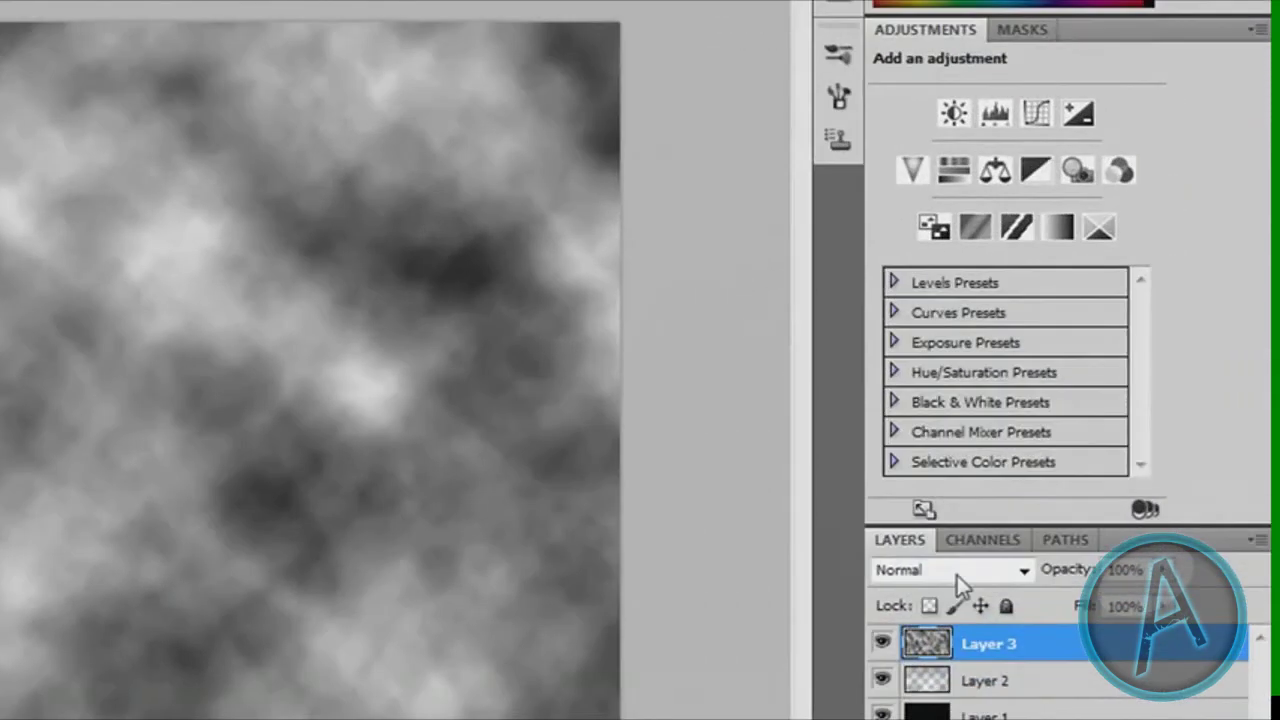
- Set Layer 3's blend mode to Divide
left_click(957, 576)
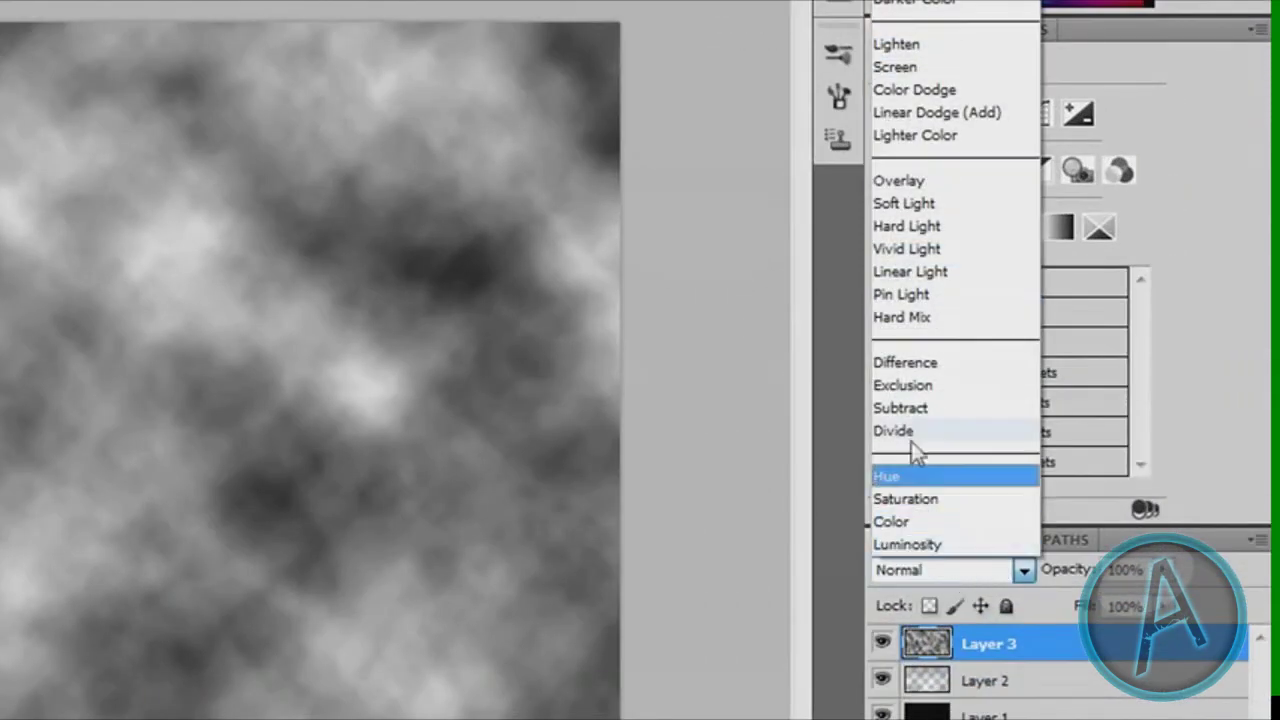
left_click(1043, 651)
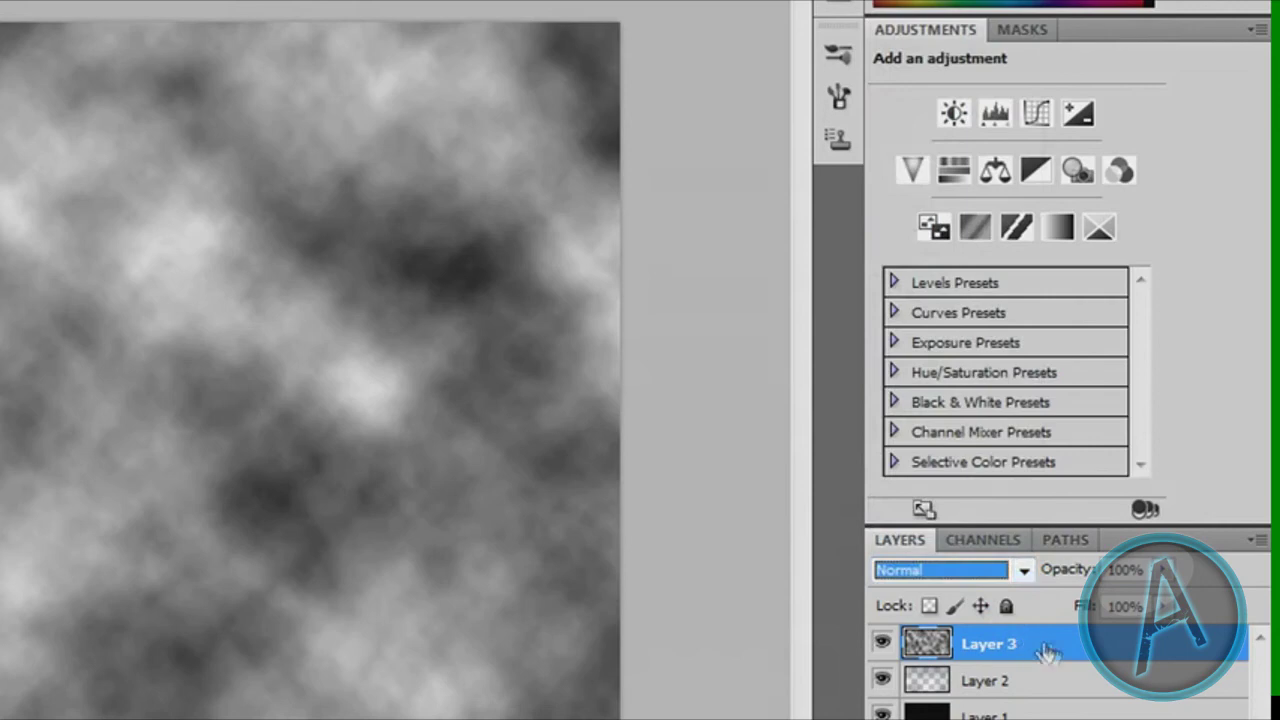
left_click(1005, 570)
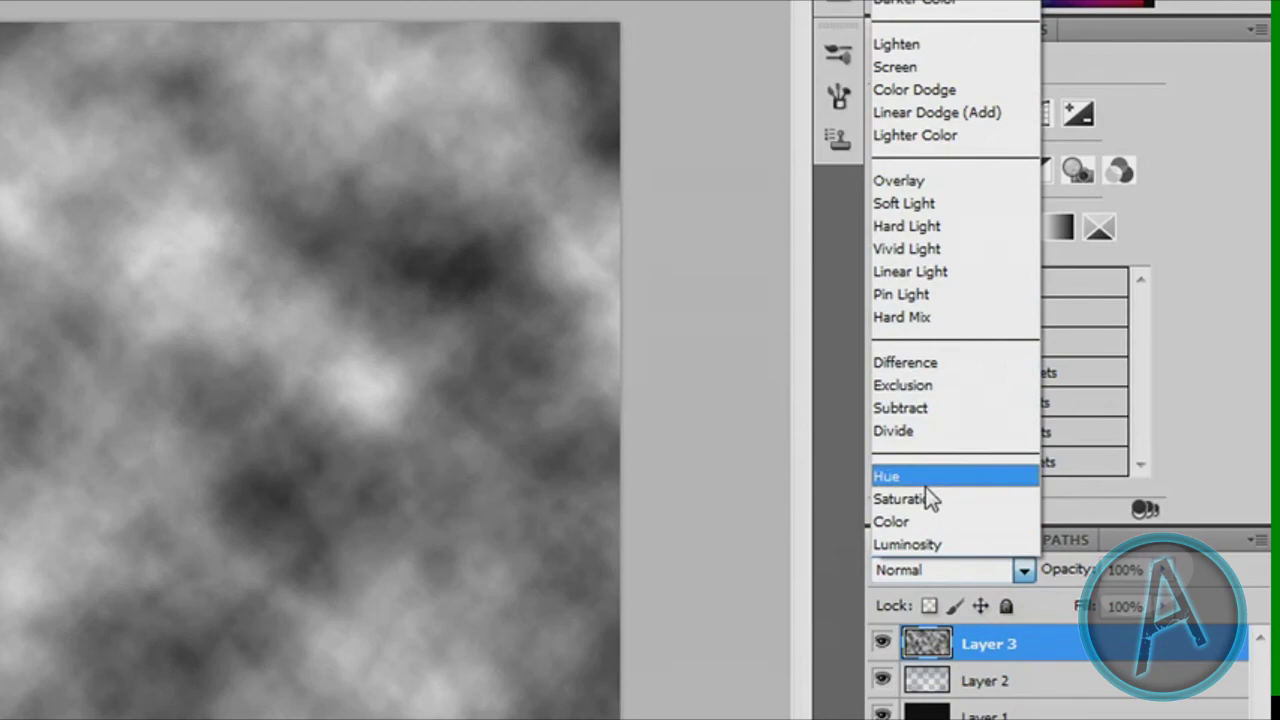
left_click(964, 433)
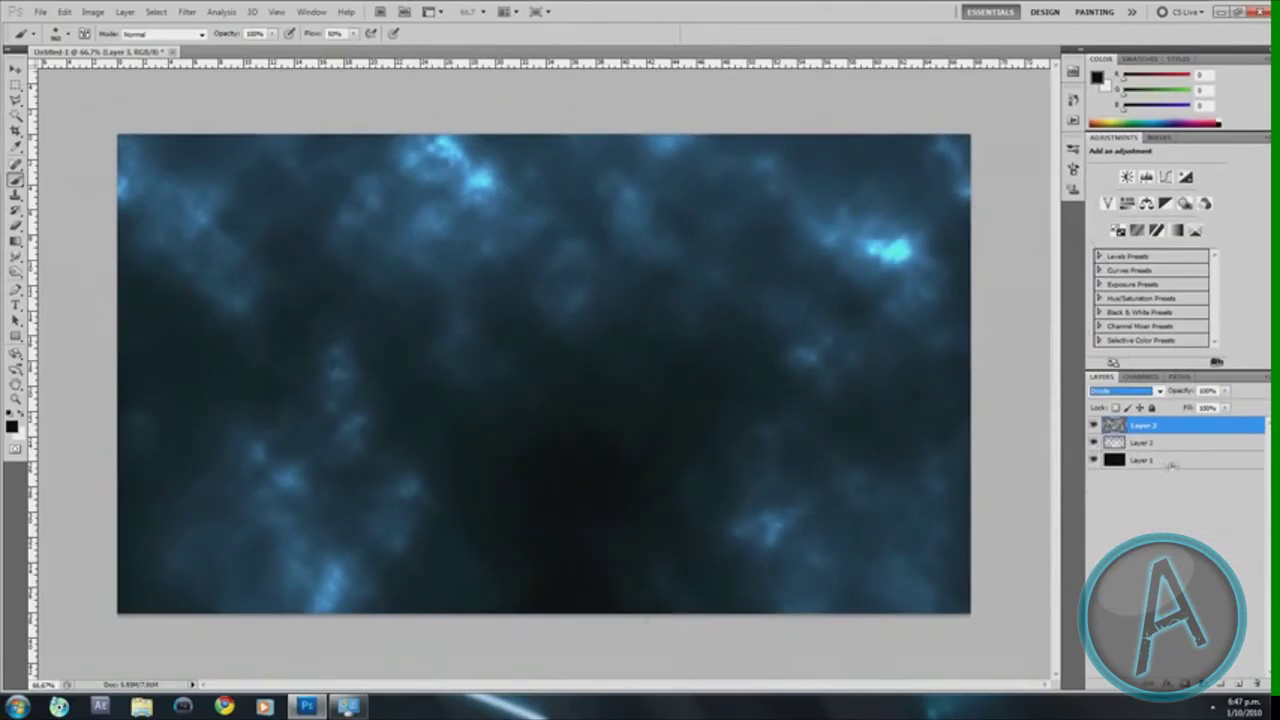
- Lower Layer 2's opacity to 54% and deselect the layers
left_click(1183, 445)
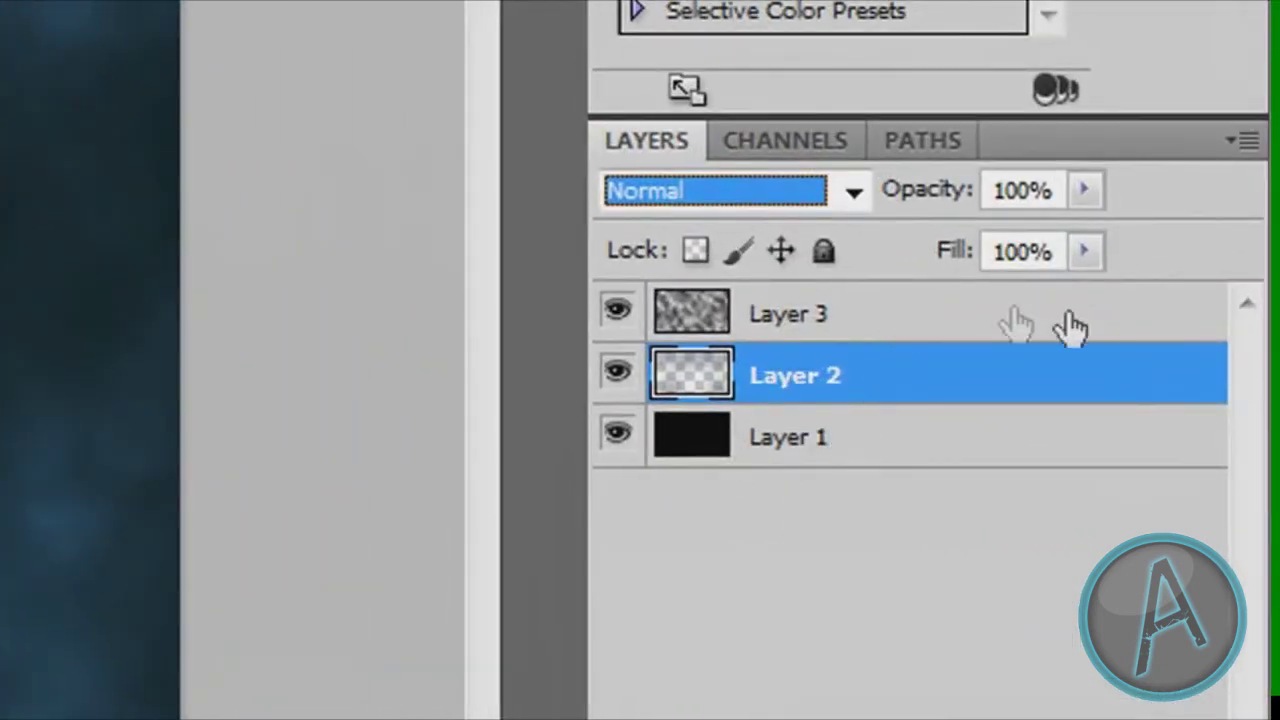
left_click(1083, 190)
left_click_drag(1089, 233, 975, 244)
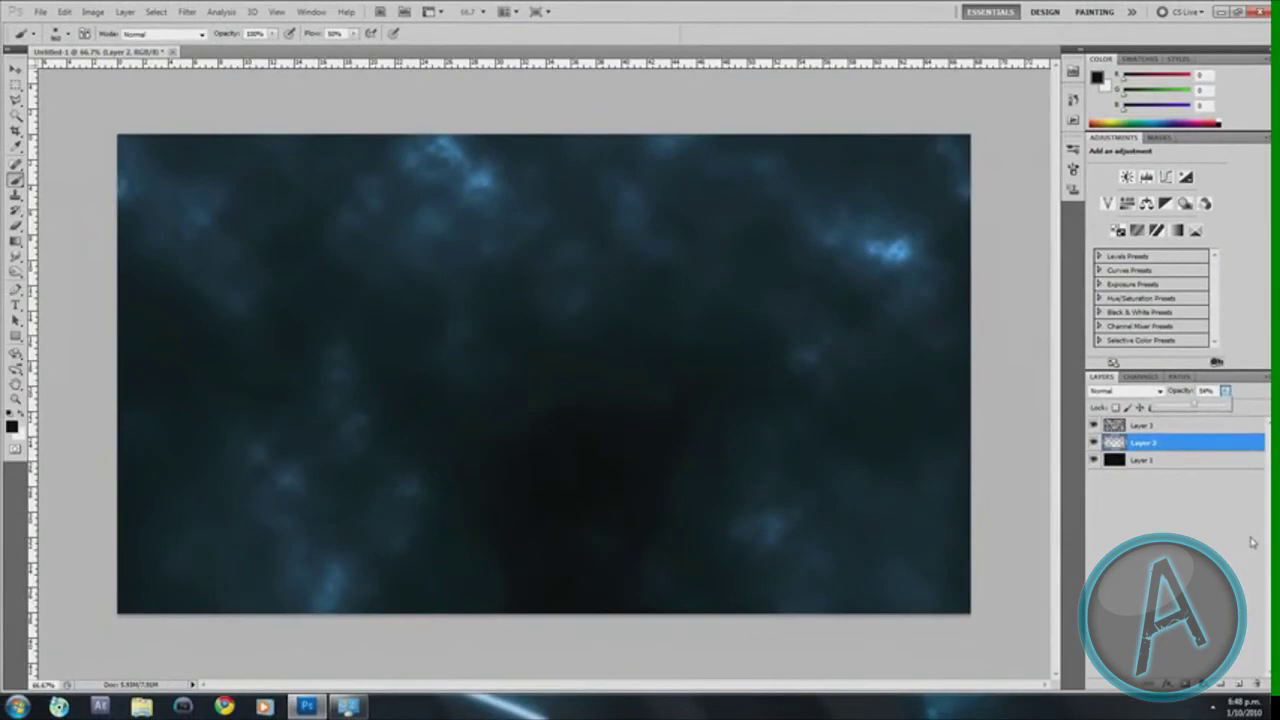
left_click(1252, 542)
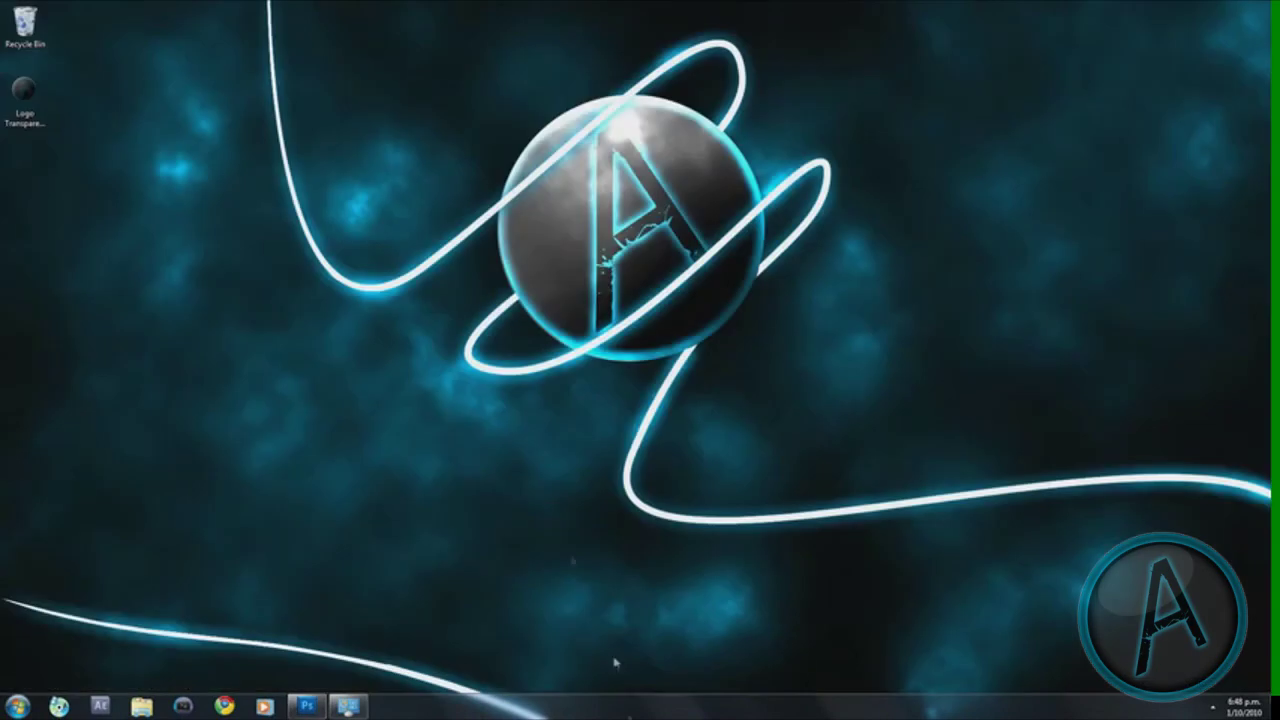
- Drop the A logo file onto the canvas, scale it up proportionally, commit, and centre it
left_click_drag(24, 86, 547, 278)
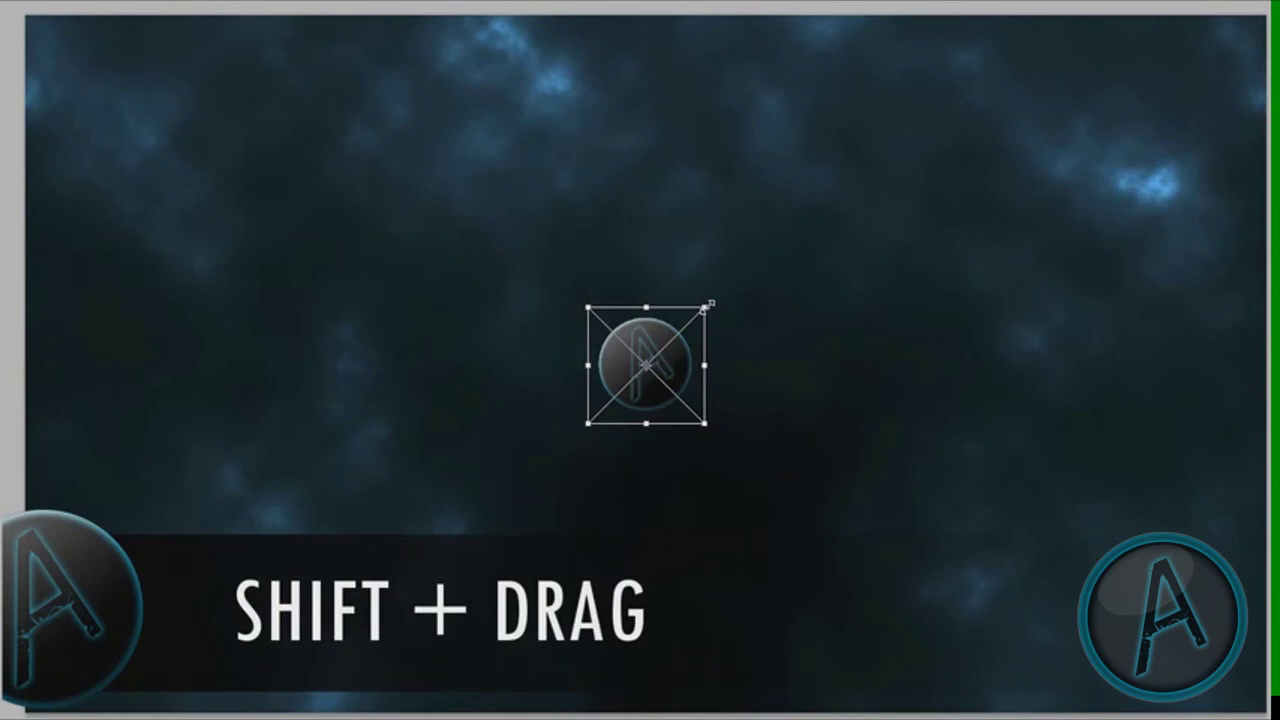
left_click_drag(710, 298, 748, 244)
left_click_drag(778, 202, 935, 65)
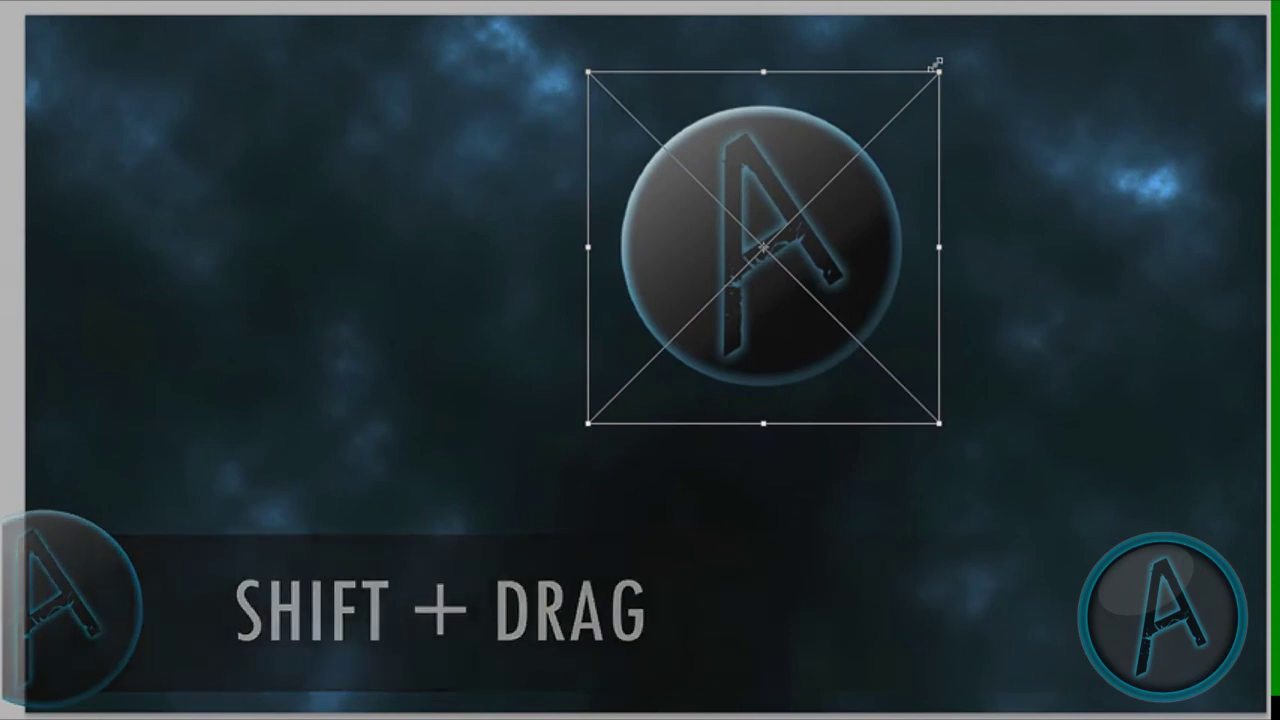
left_click_drag(935, 65, 965, 42)
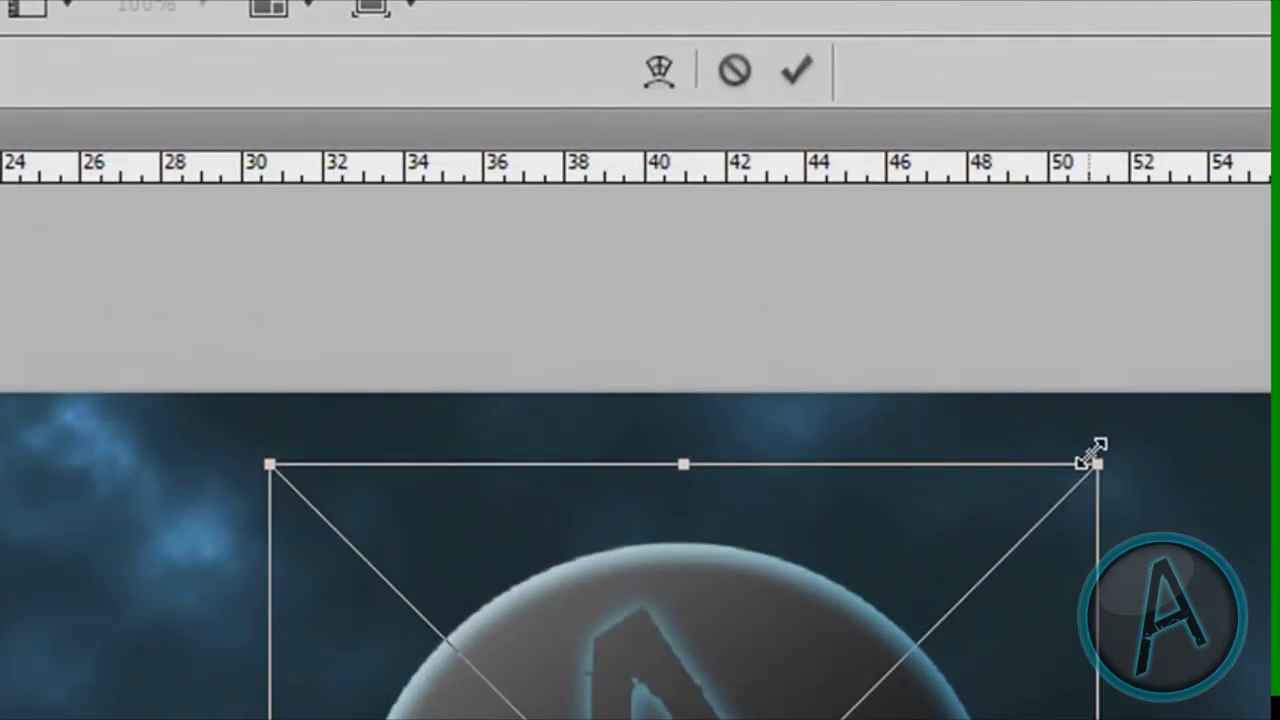
left_click(816, 68)
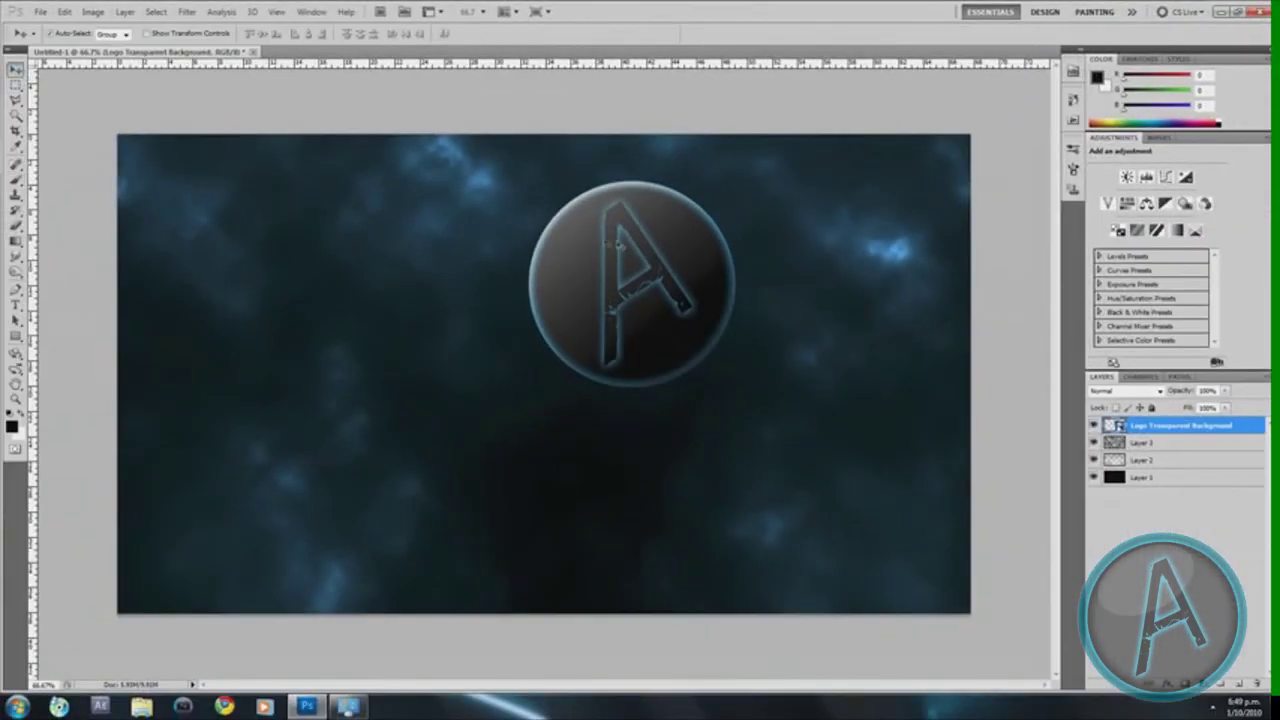
left_click_drag(652, 279, 577, 302)
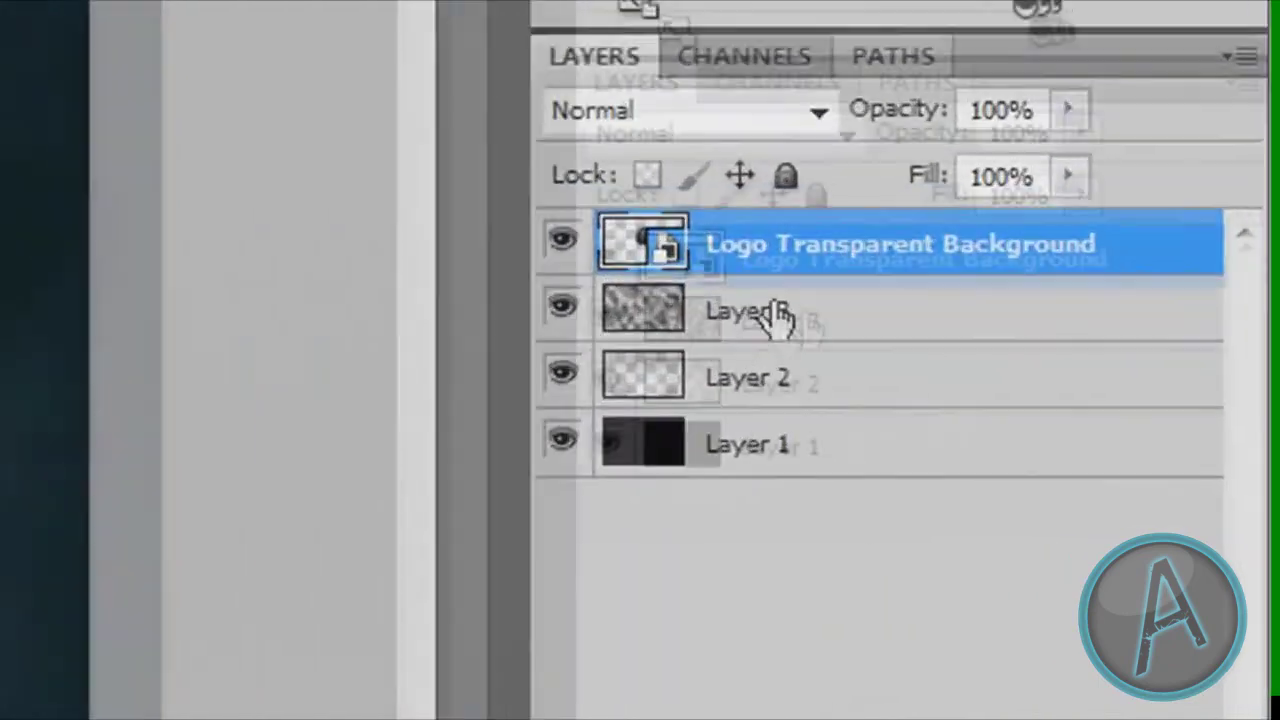
- Move Layer 3 above the Logo Transparent Background layer, then show the desktop for comparison
left_click(1148, 442)
left_click_drag(700, 286, 737, 180)
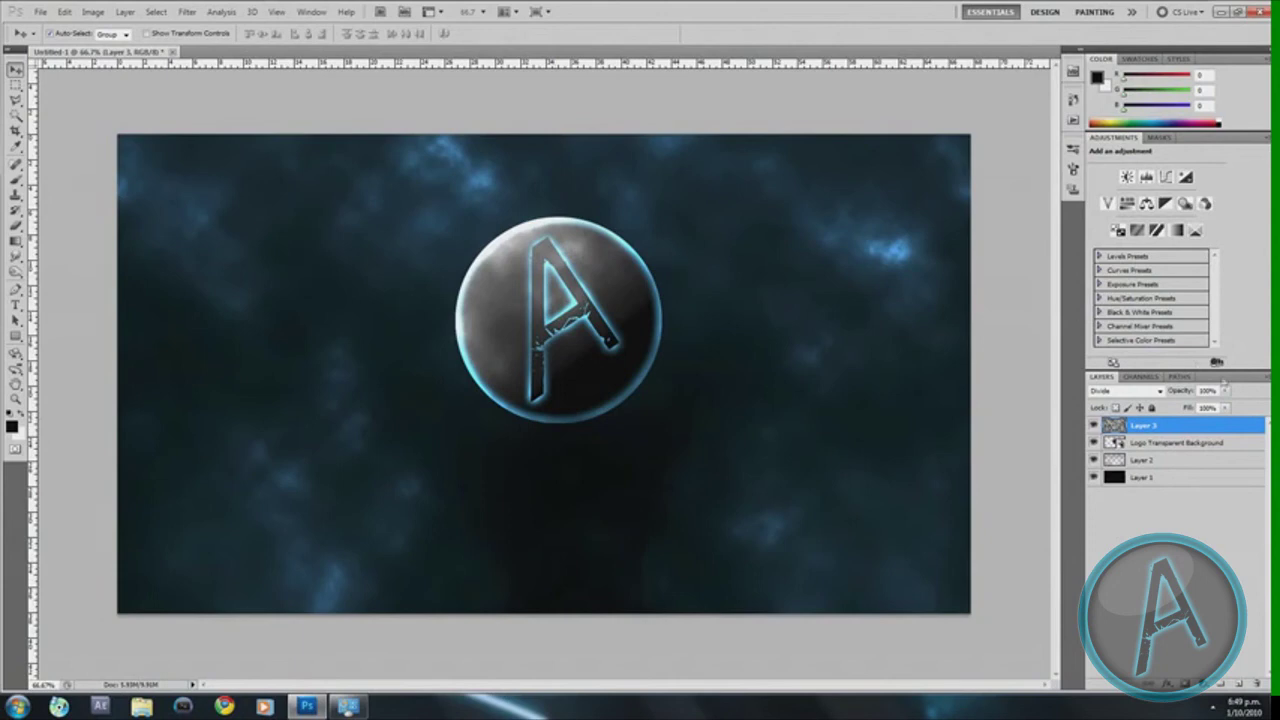
double_click(1237, 444)
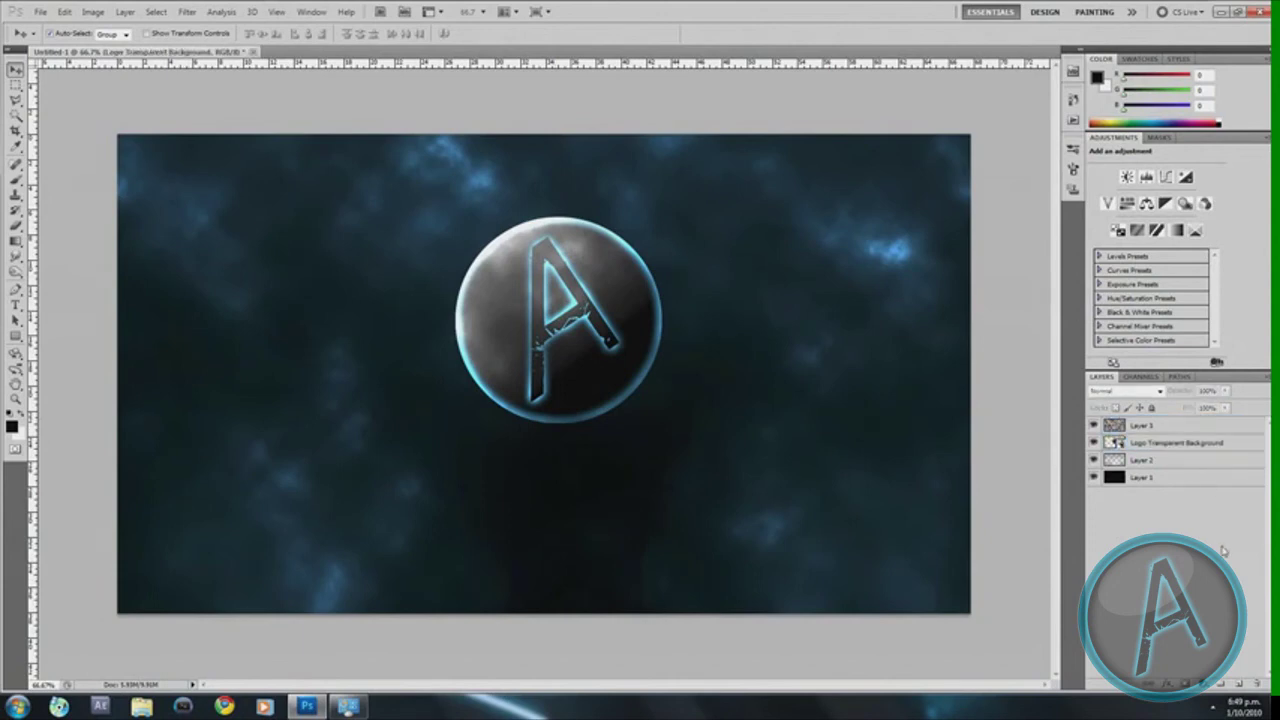
key("super+d")
left_click(257, 124)
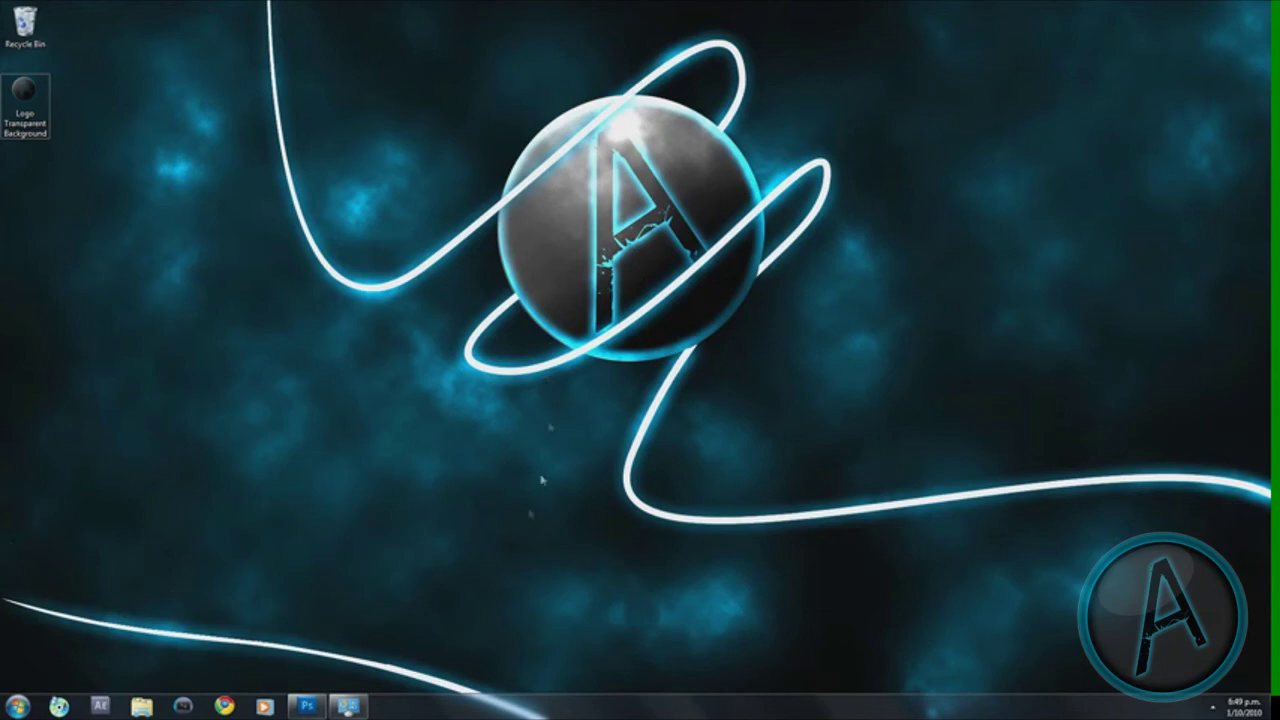
- Restore Photoshop and set the Brush tool to a hard round brush, 100% hardness, 11 px
left_click(333, 636)
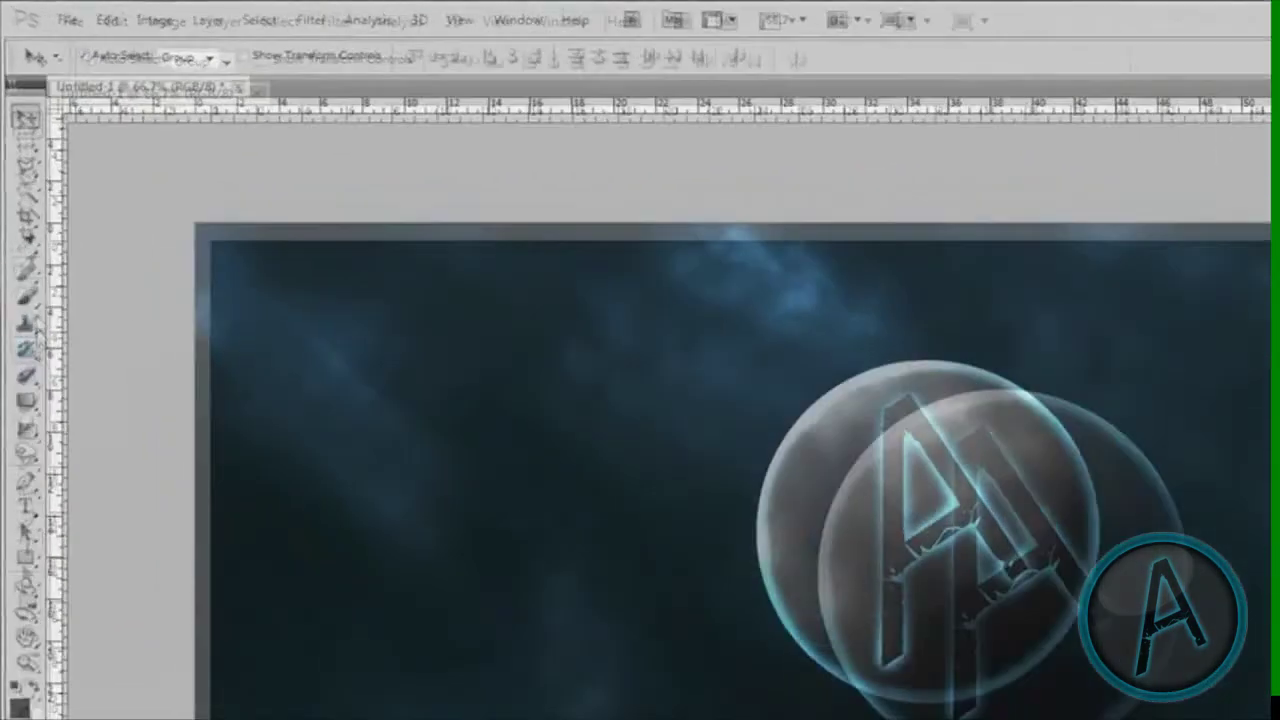
left_click(16, 178)
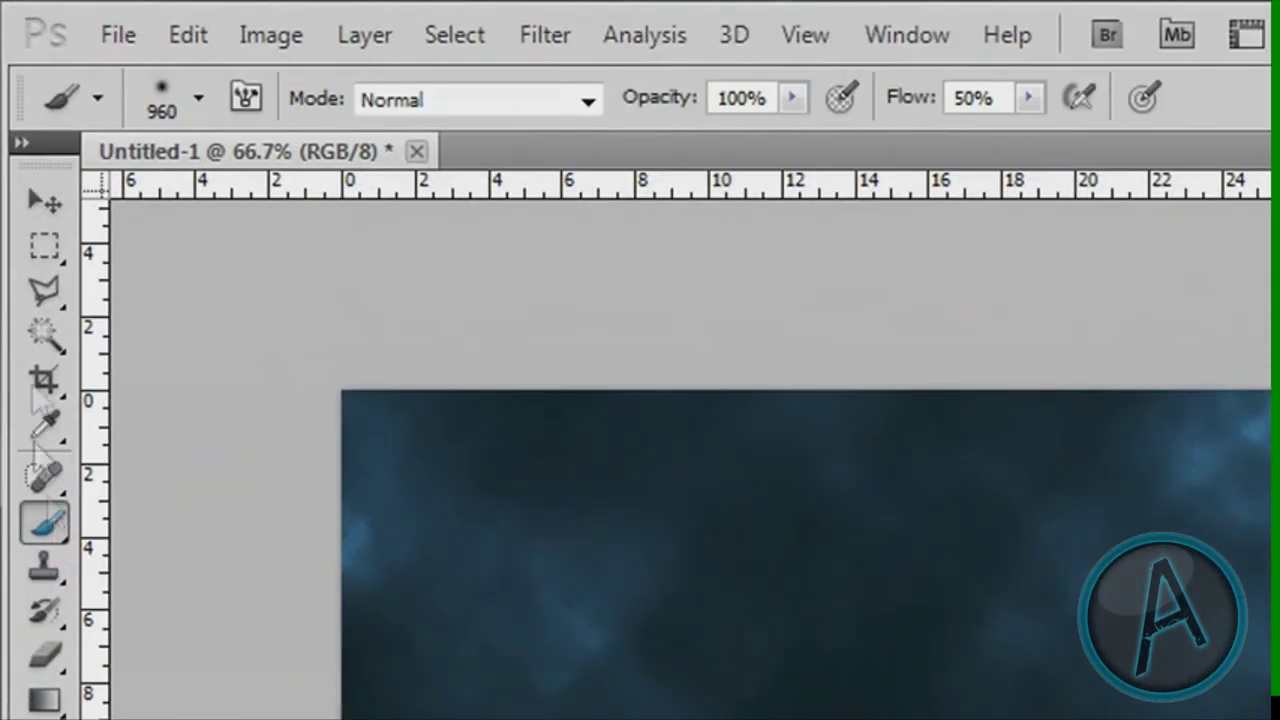
left_click(198, 97)
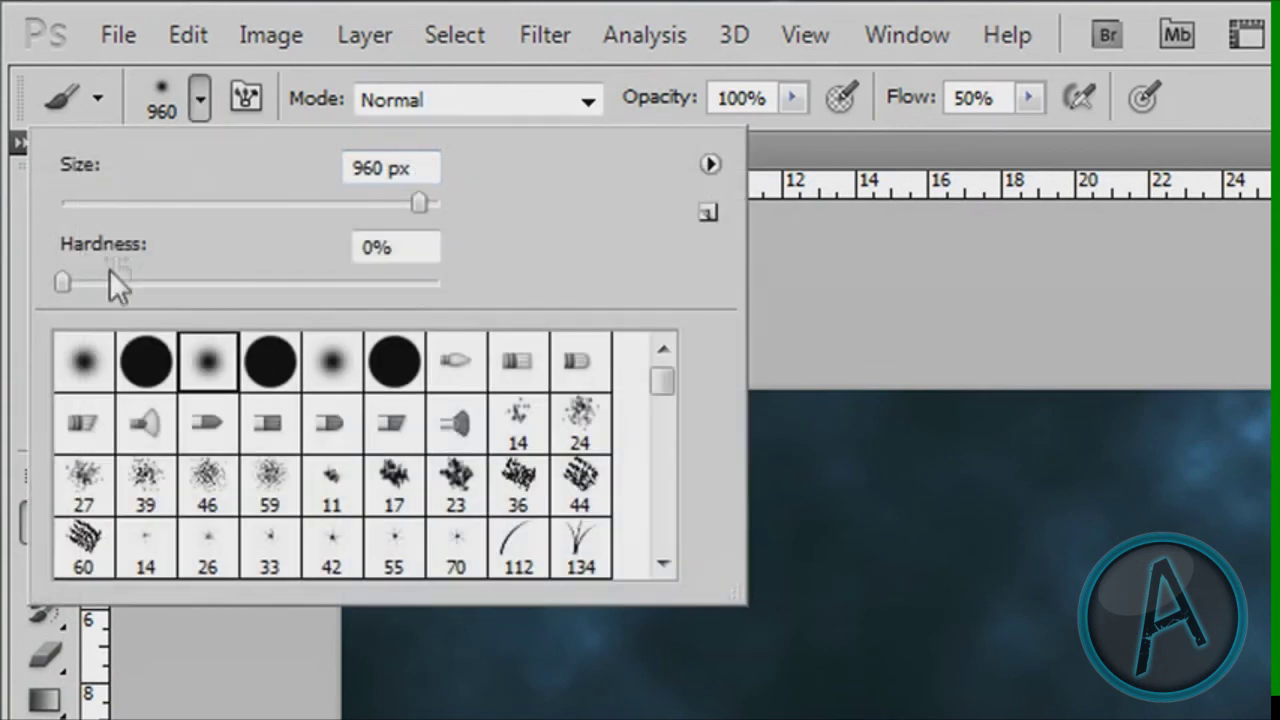
left_click(145, 375)
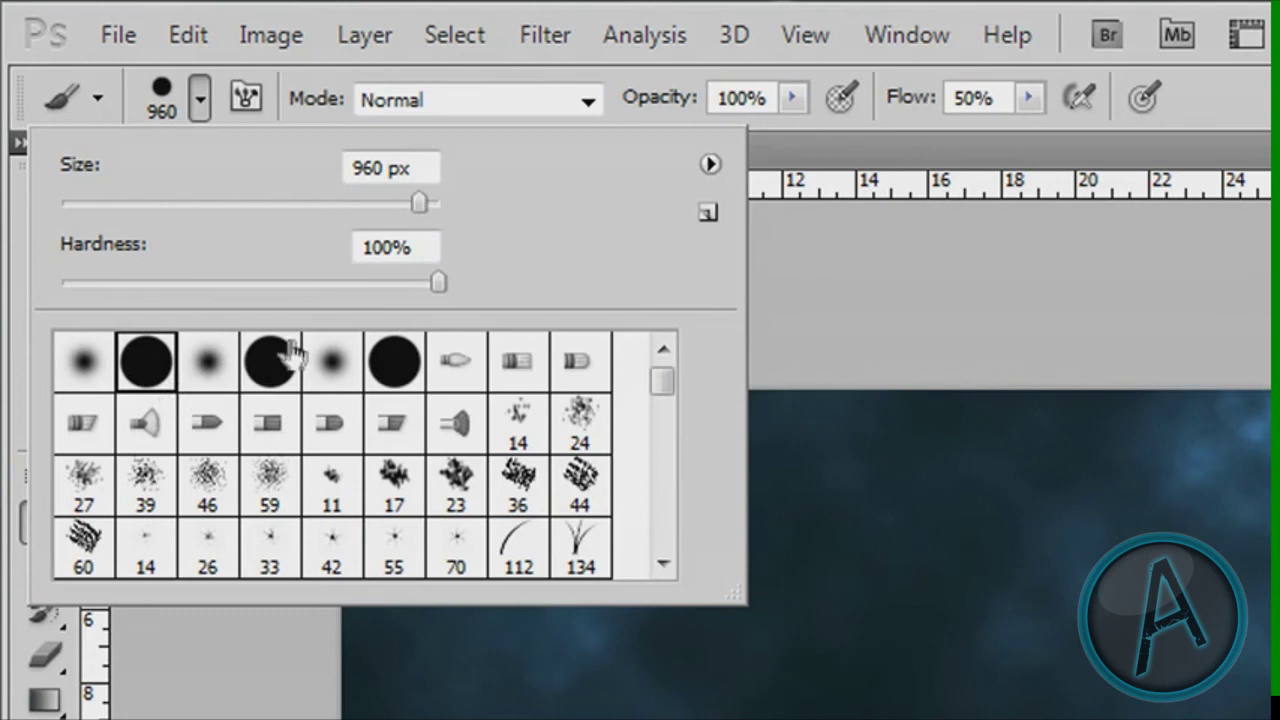
left_click_drag(420, 203, 96, 196)
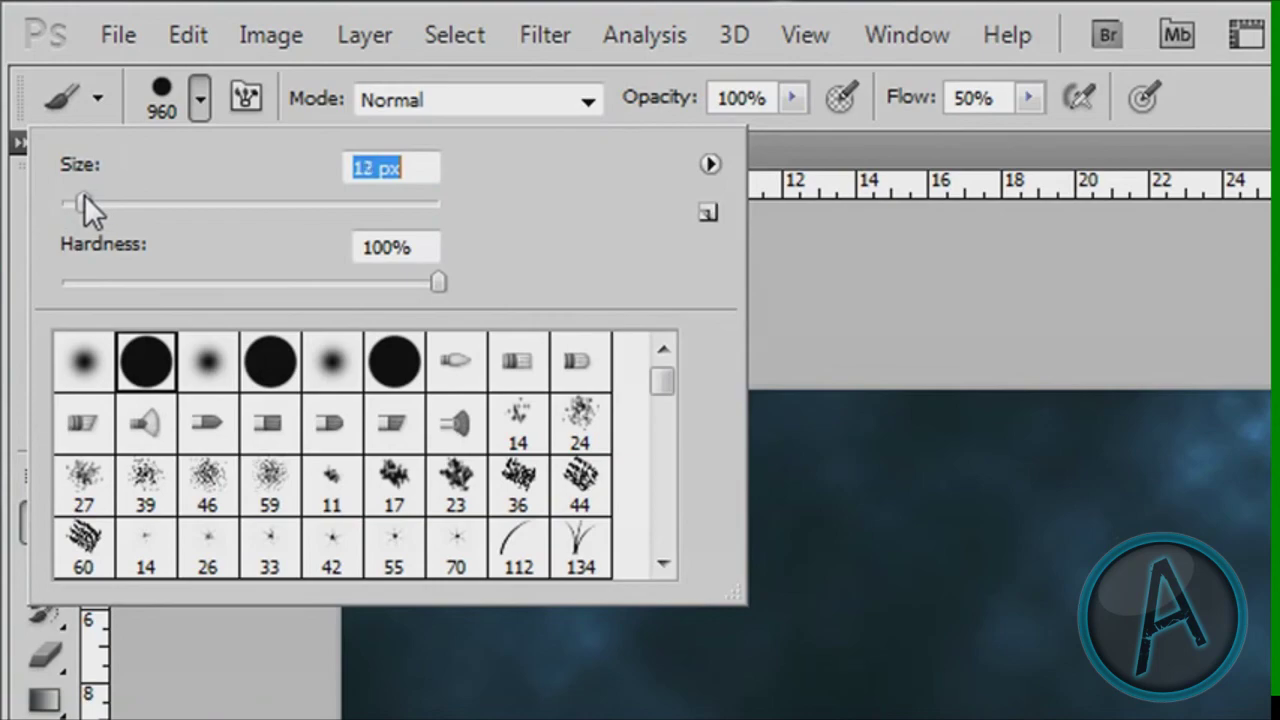
left_click_drag(82, 195, 82, 195)
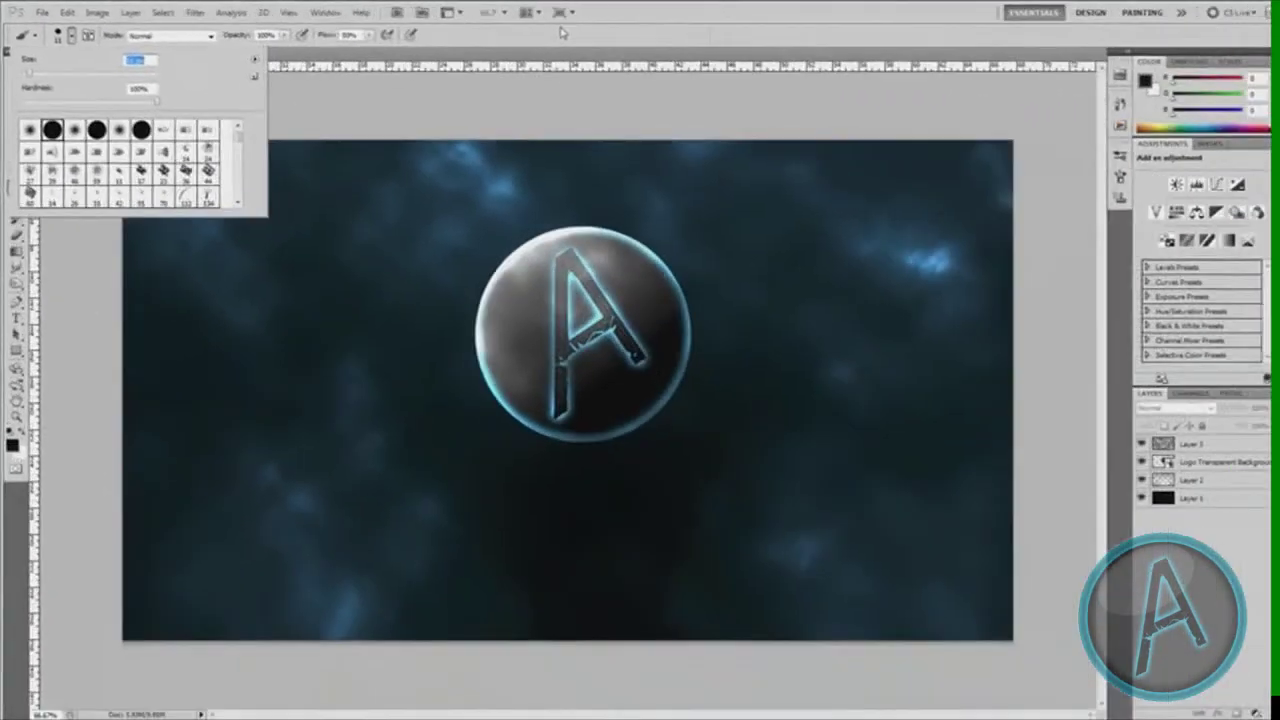
key("Return")
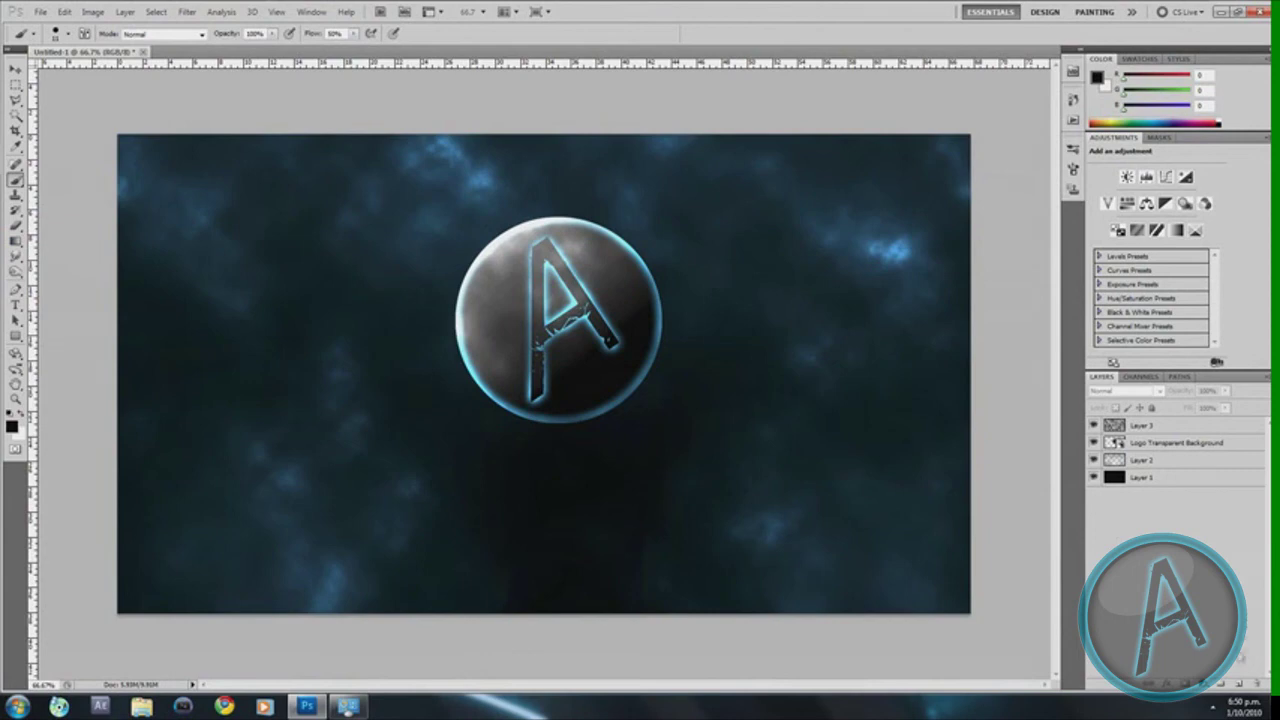
- Add Layer 4 and undo a trial black stroke looped around the sphere
left_click(1243, 684)
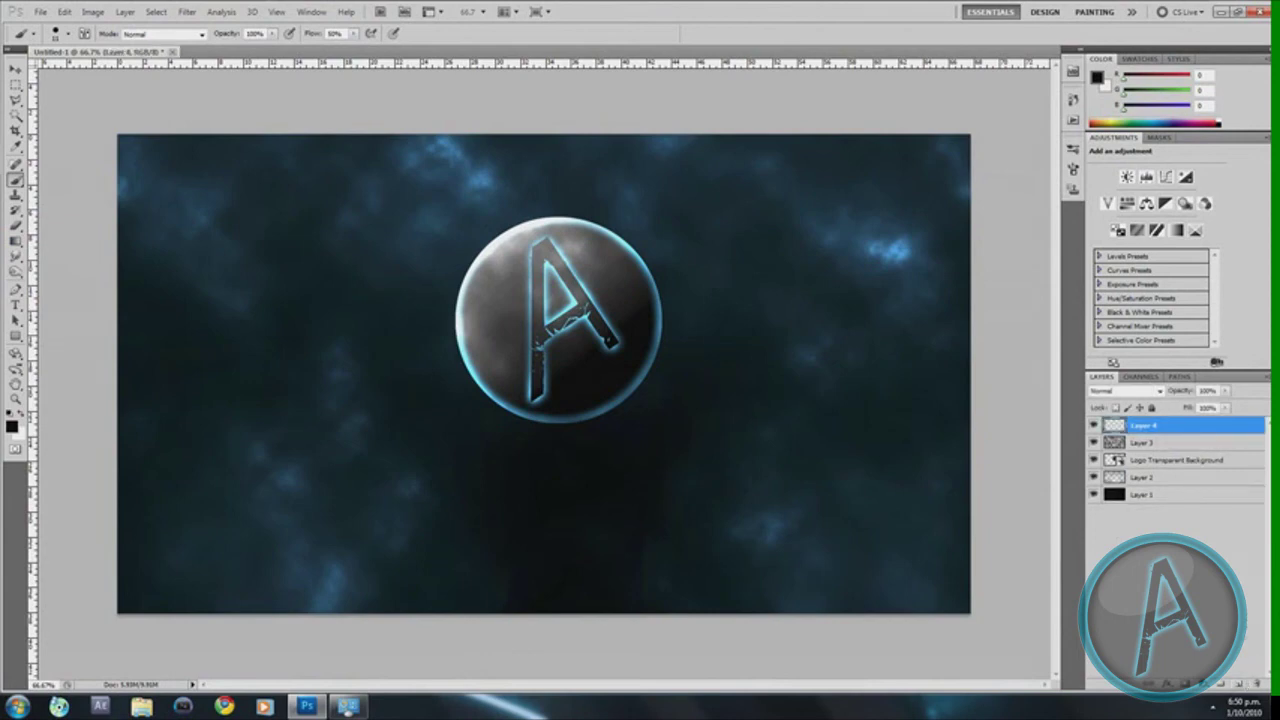
mouse_move(460, 215)
left_mouse_down()
mouse_move(410, 278)
mouse_move(536, 204)
mouse_move(530, 372)
mouse_move(716, 236)
mouse_move(604, 408)
left_mouse_up()
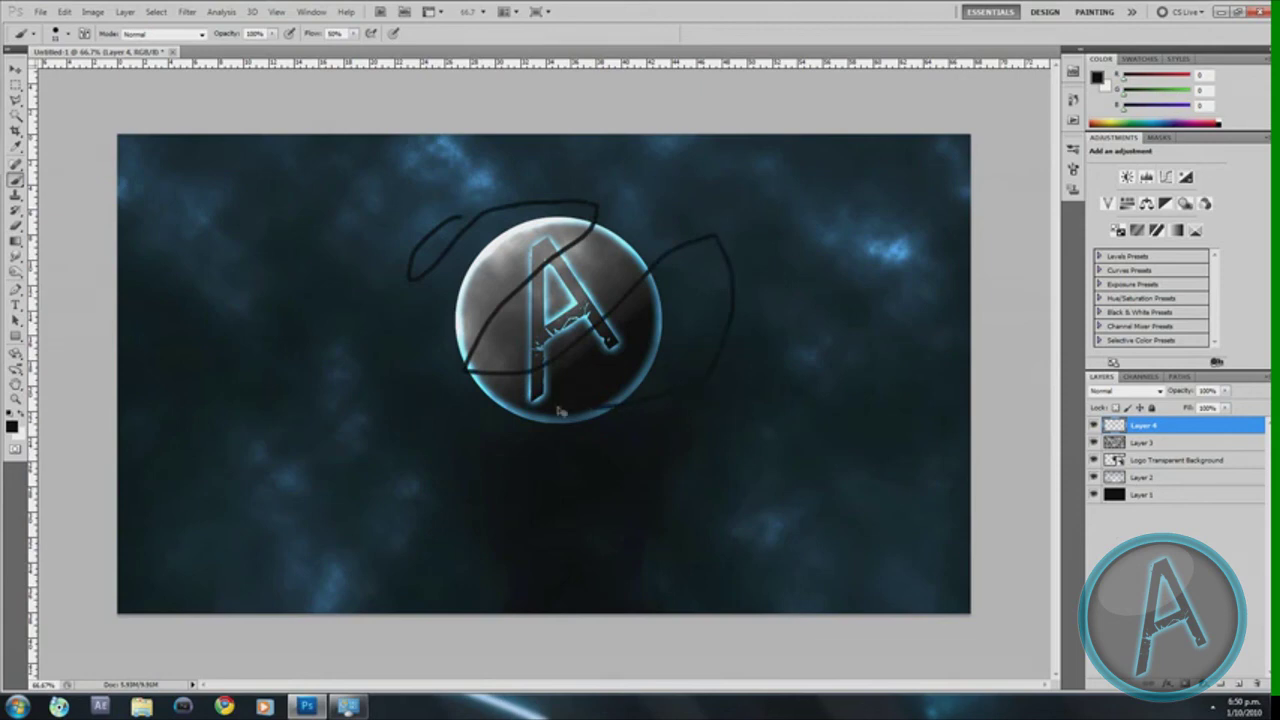
key("ctrl+z")
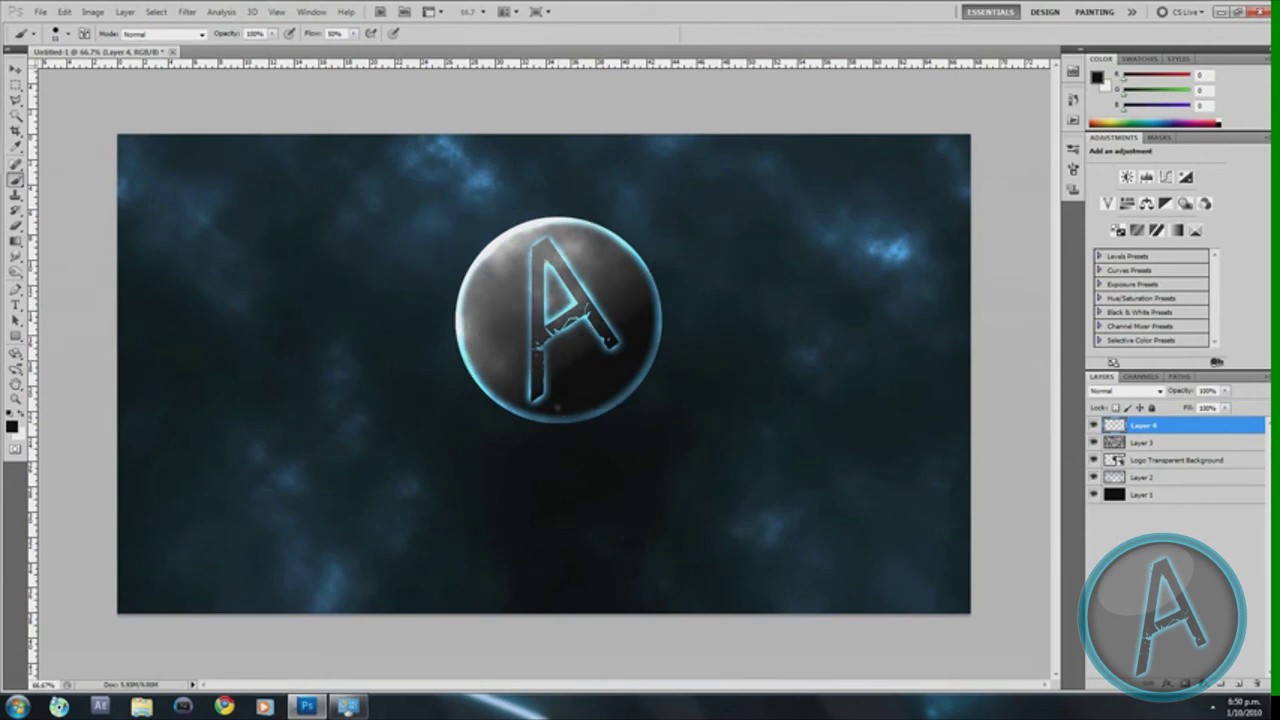
- Set the foreground painting colour to white (255,255,255)
left_click(16, 430)
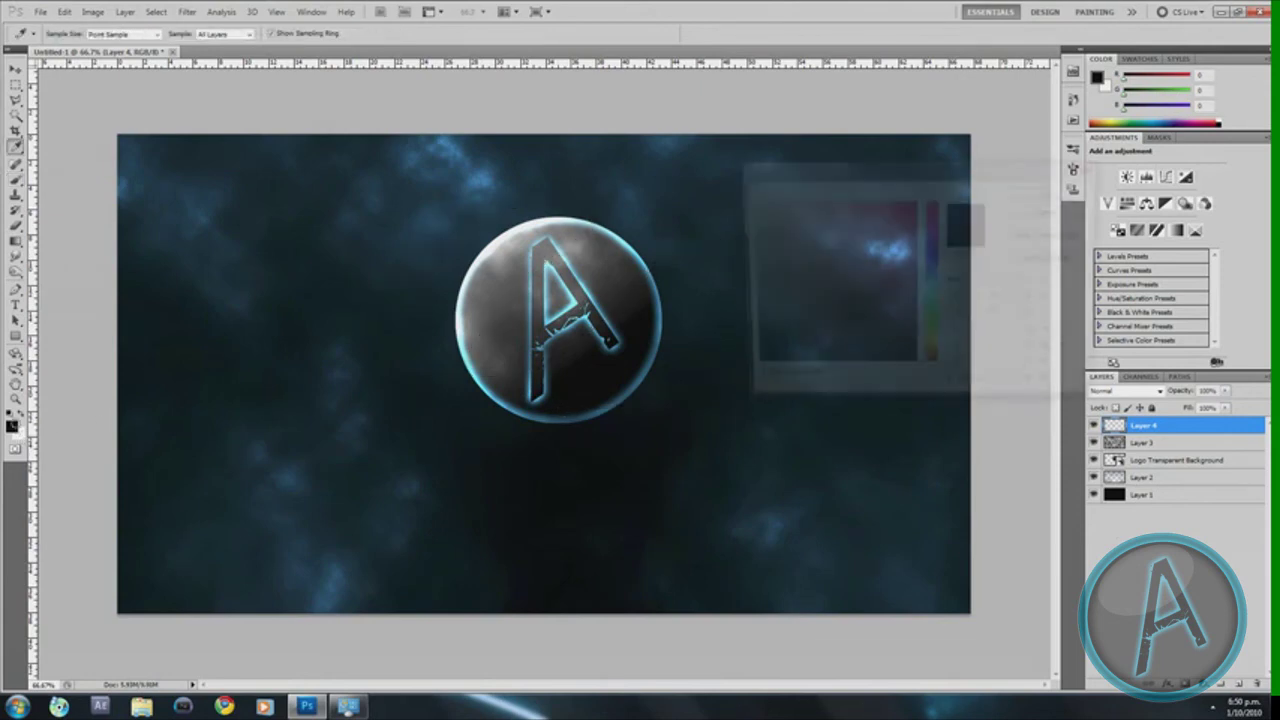
left_click_drag(806, 318, 748, 202)
left_click(1088, 191)
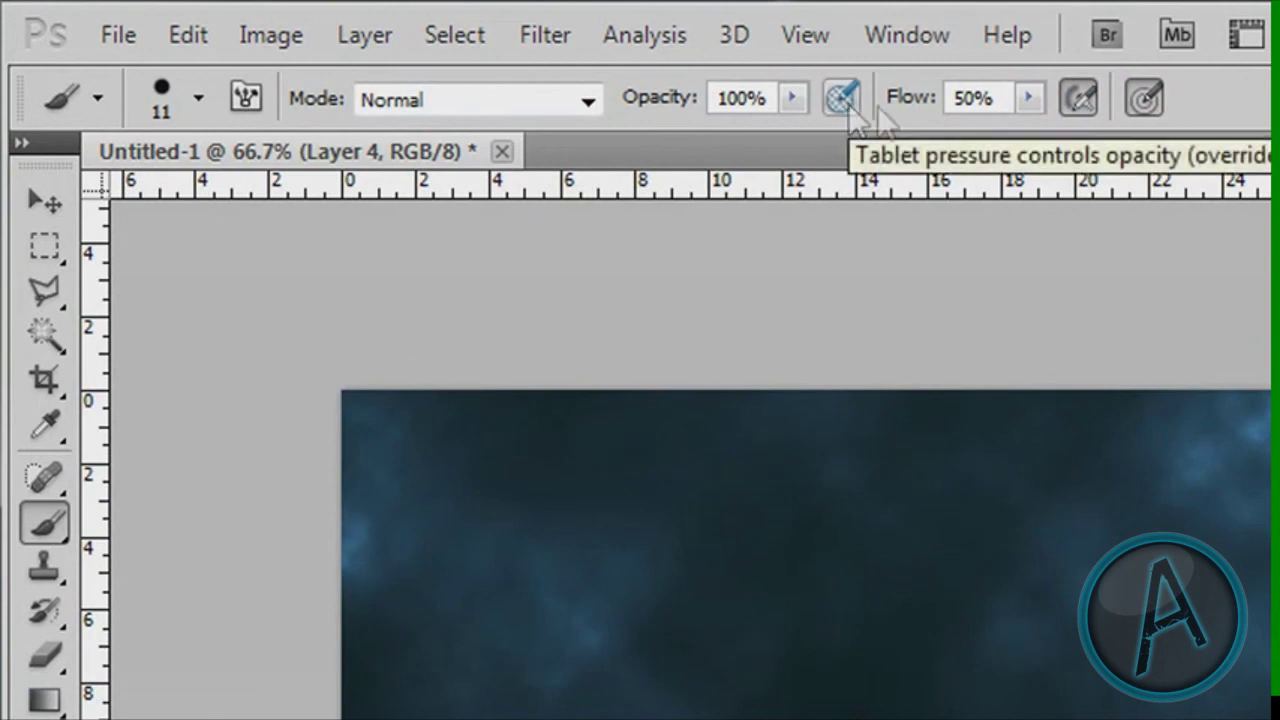
- Turn off airbrush mode for the brush and check its Opacity and Flow settings
left_click(1077, 95)
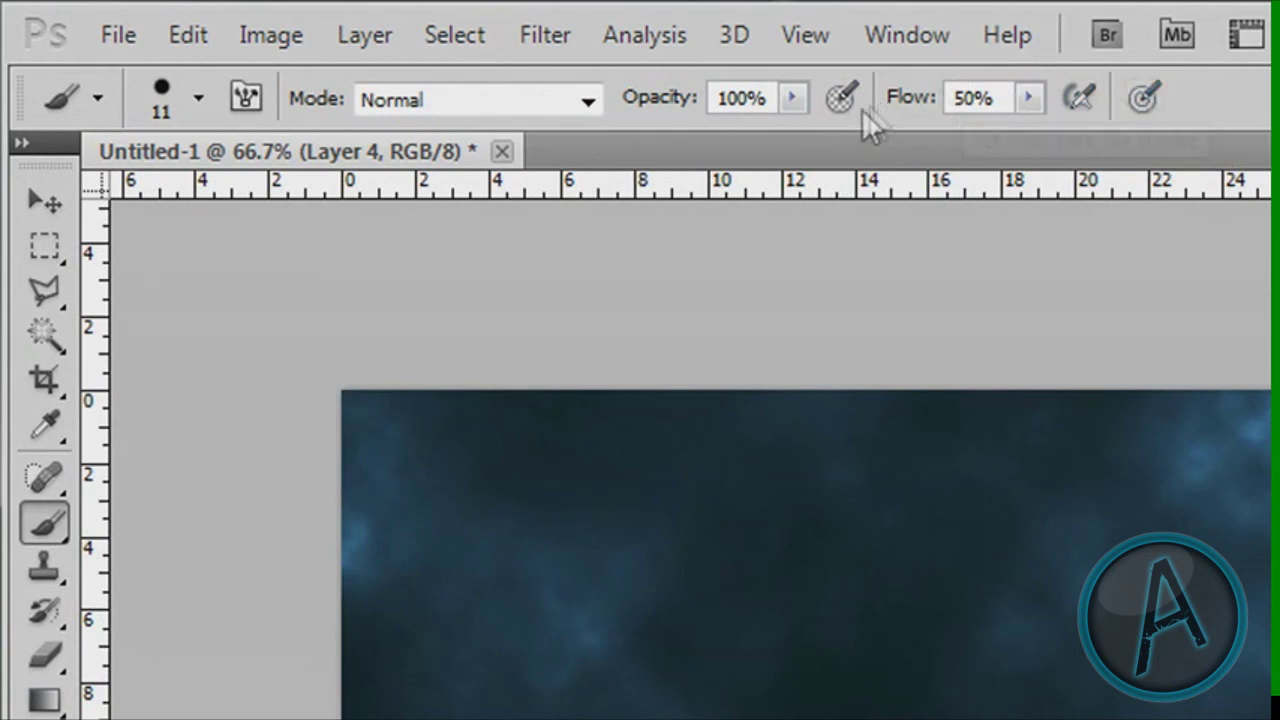
left_click(792, 98)
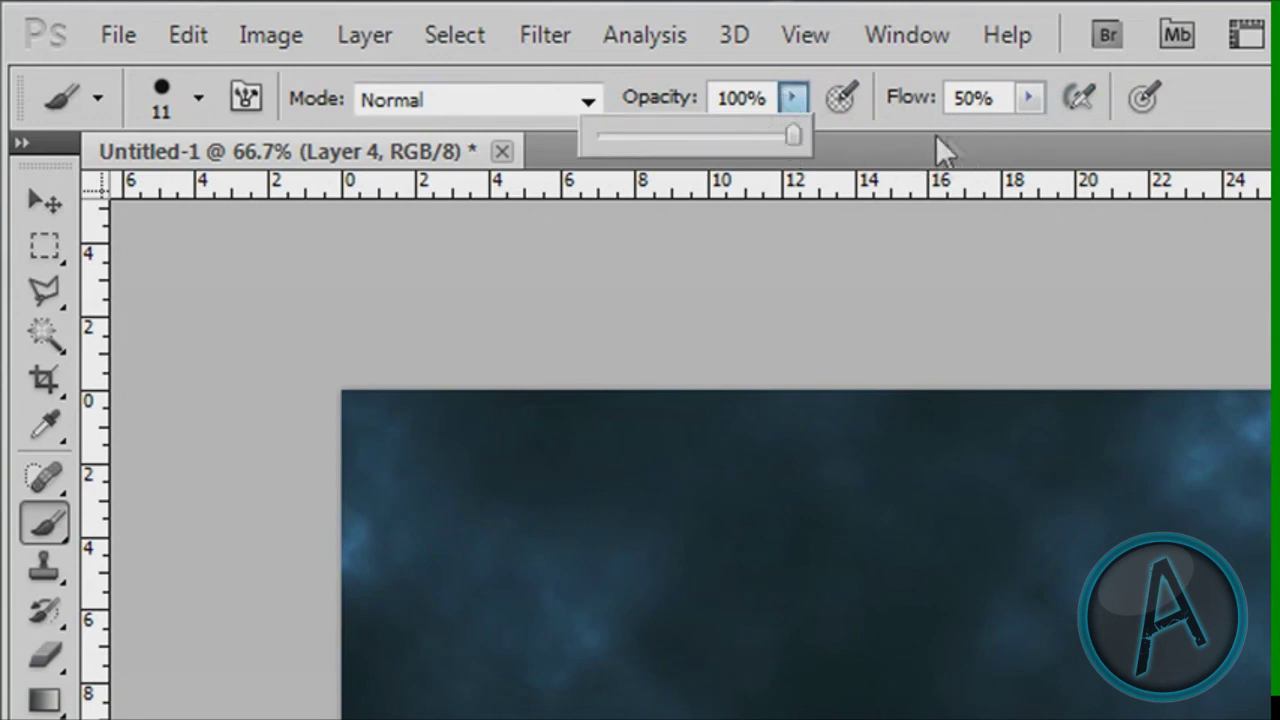
left_click(1028, 98)
left_click(1030, 98)
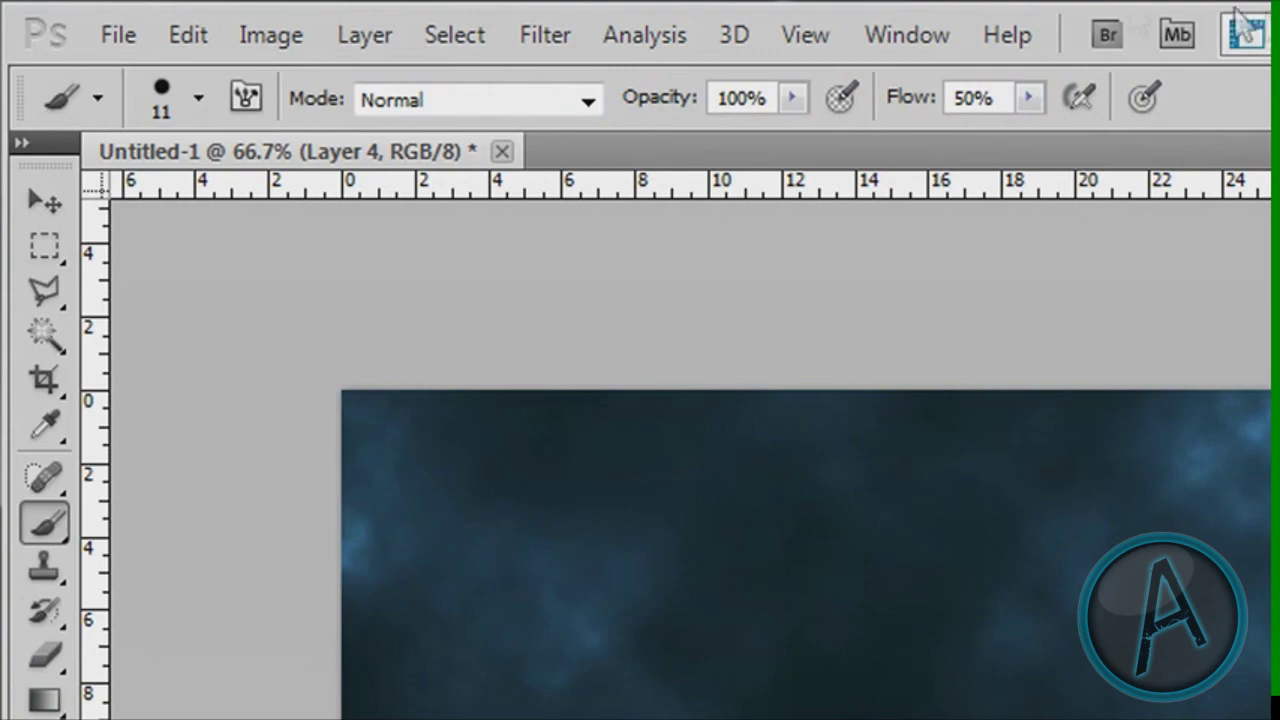
- Enable Shape Dynamics in the Brush panel, then collapse the panel
key("alt+w")
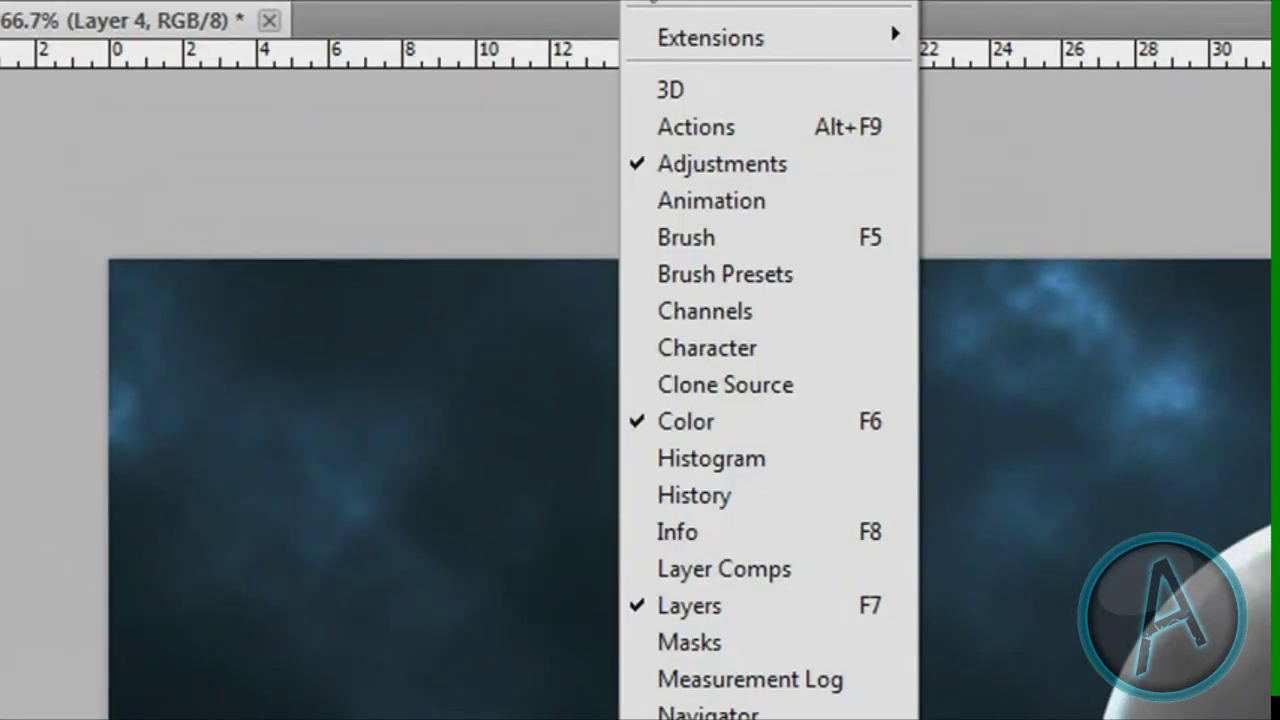
left_click(798, 248)
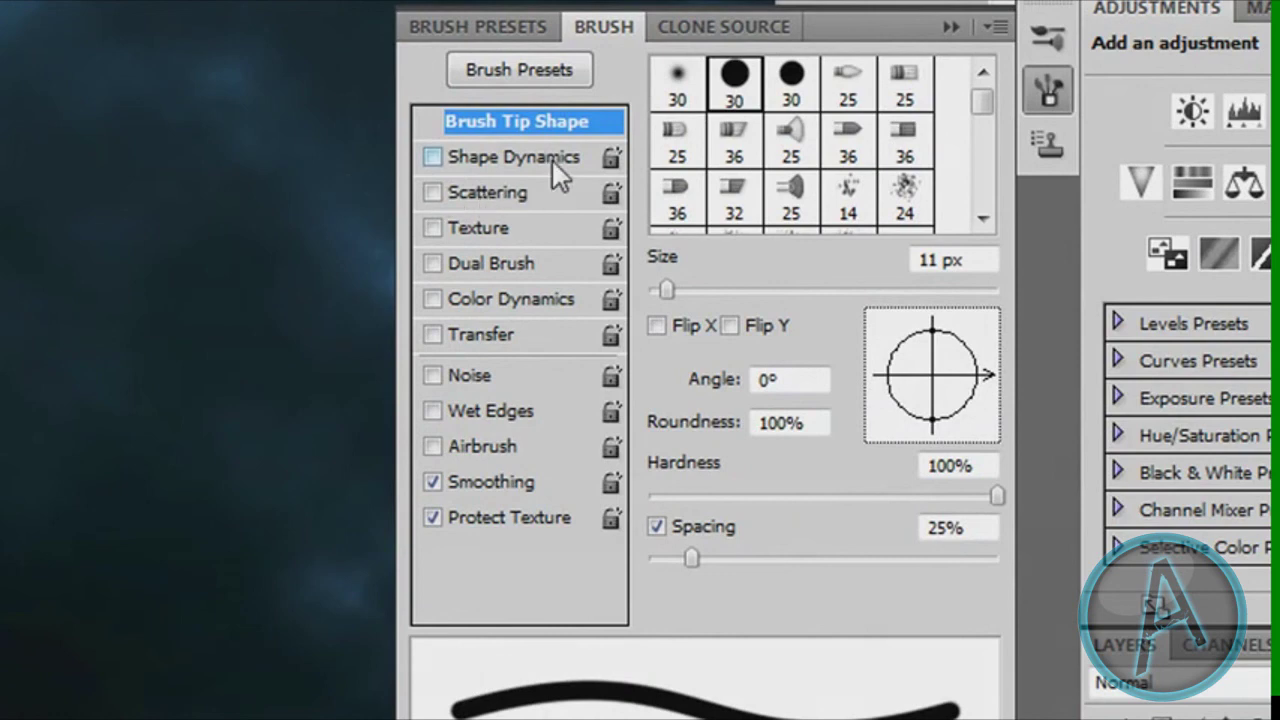
left_click(430, 157)
left_click(950, 28)
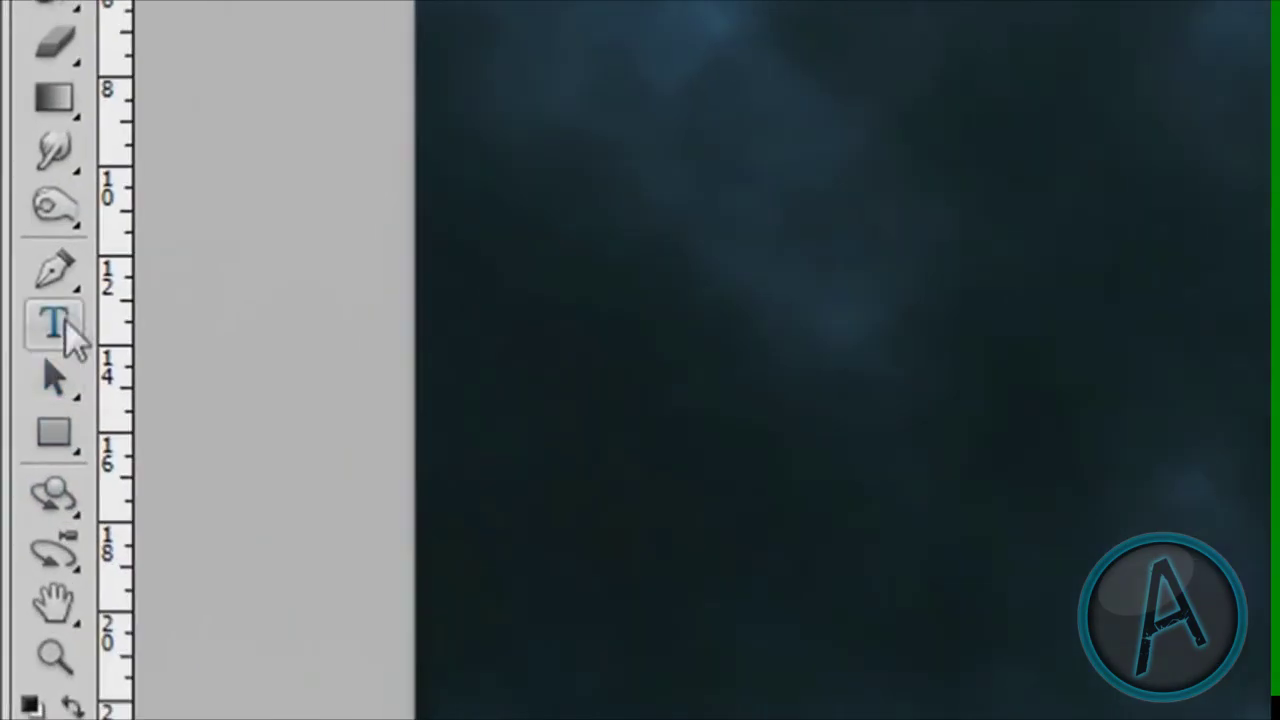
- Switch to the Pen Tool and place the first path anchor left of the sphere
left_click_drag(63, 268, 243, 265)
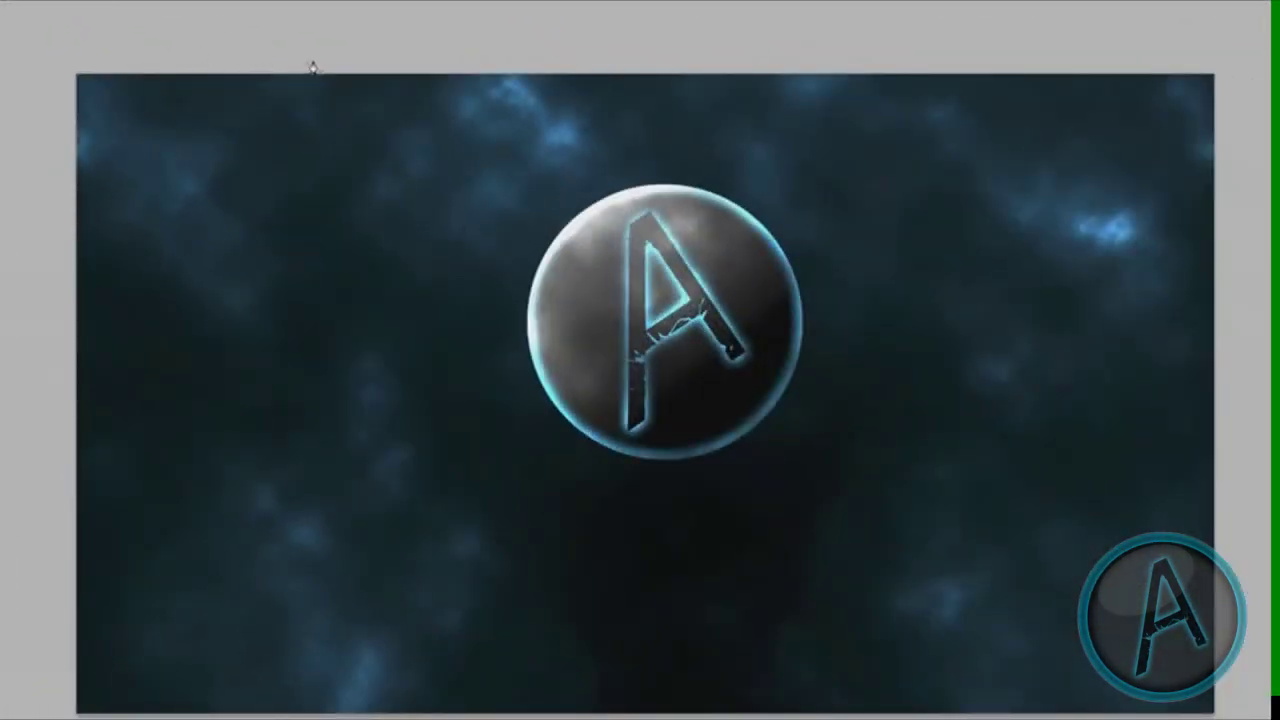
left_click(470, 293)
- Add curved anchors looping through the sphere's centre, the A's right leg and below the sphere
left_click_drag(507, 279, 650, 213)
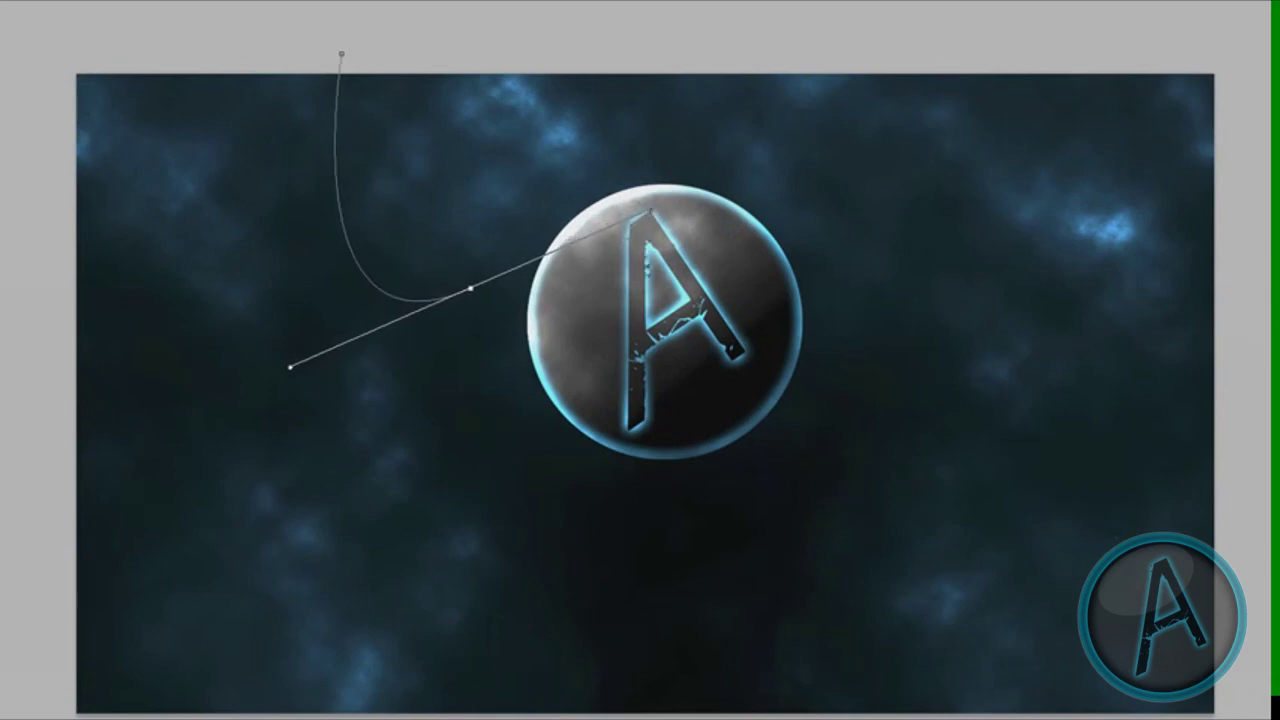
left_click_drag(650, 213, 650, 212)
left_click_drag(658, 288, 389, 486)
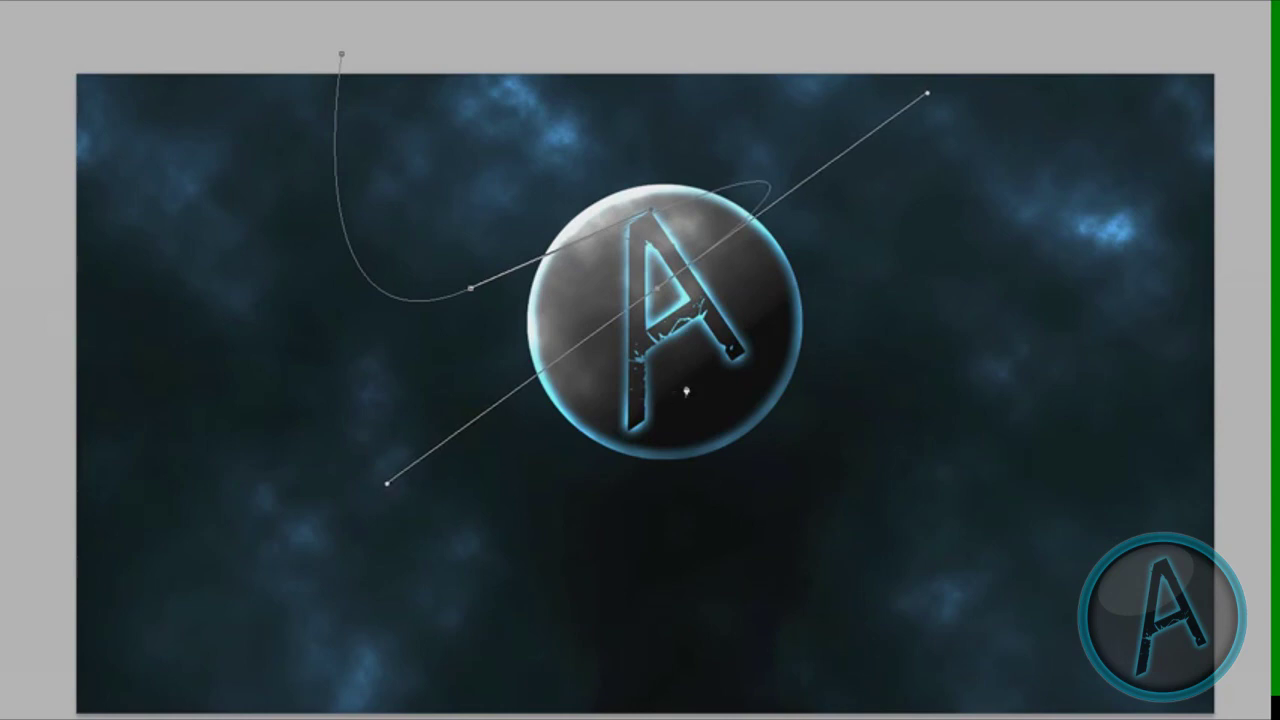
left_click_drag(705, 365, 860, 266)
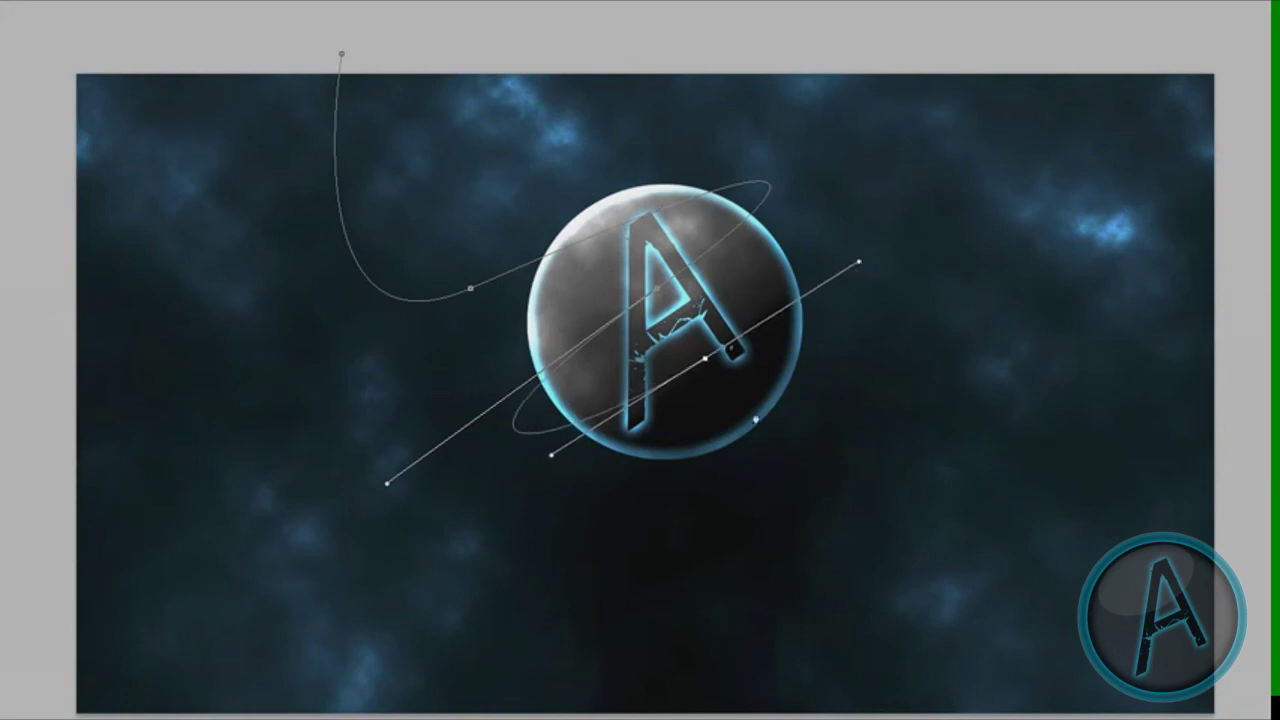
left_click_drag(745, 427, 542, 561)
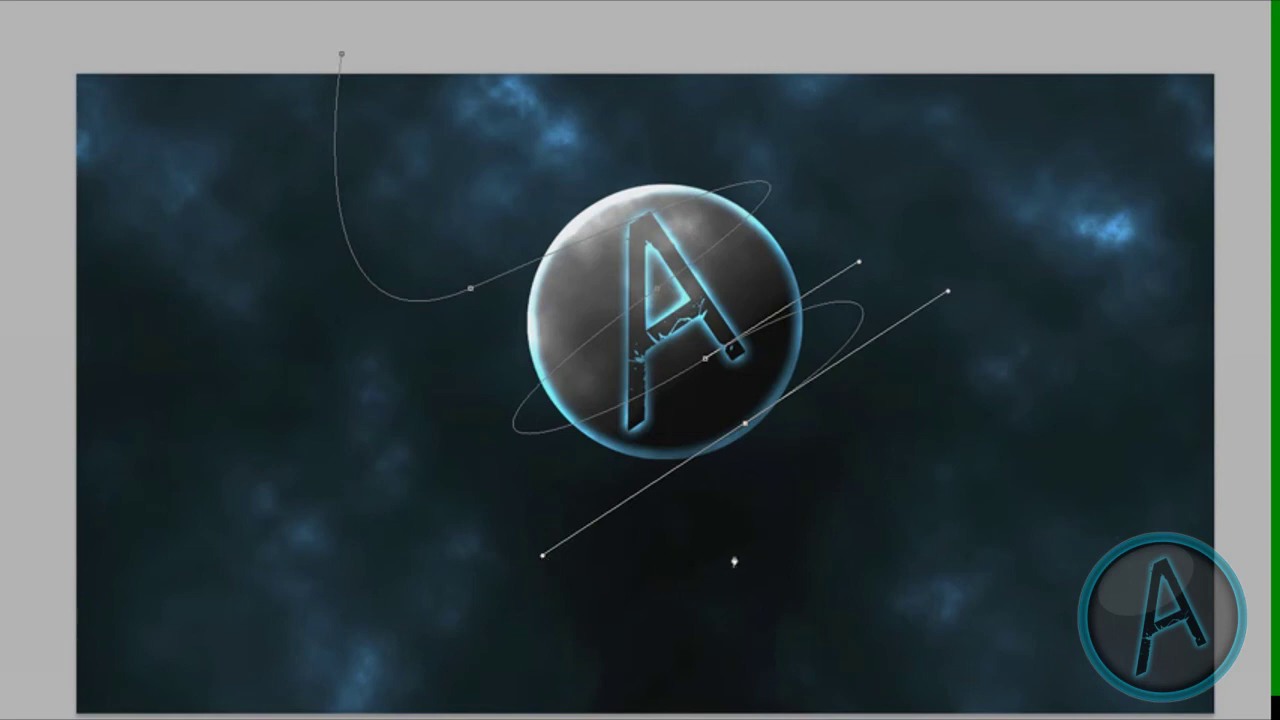
left_click_drag(727, 552, 768, 543)
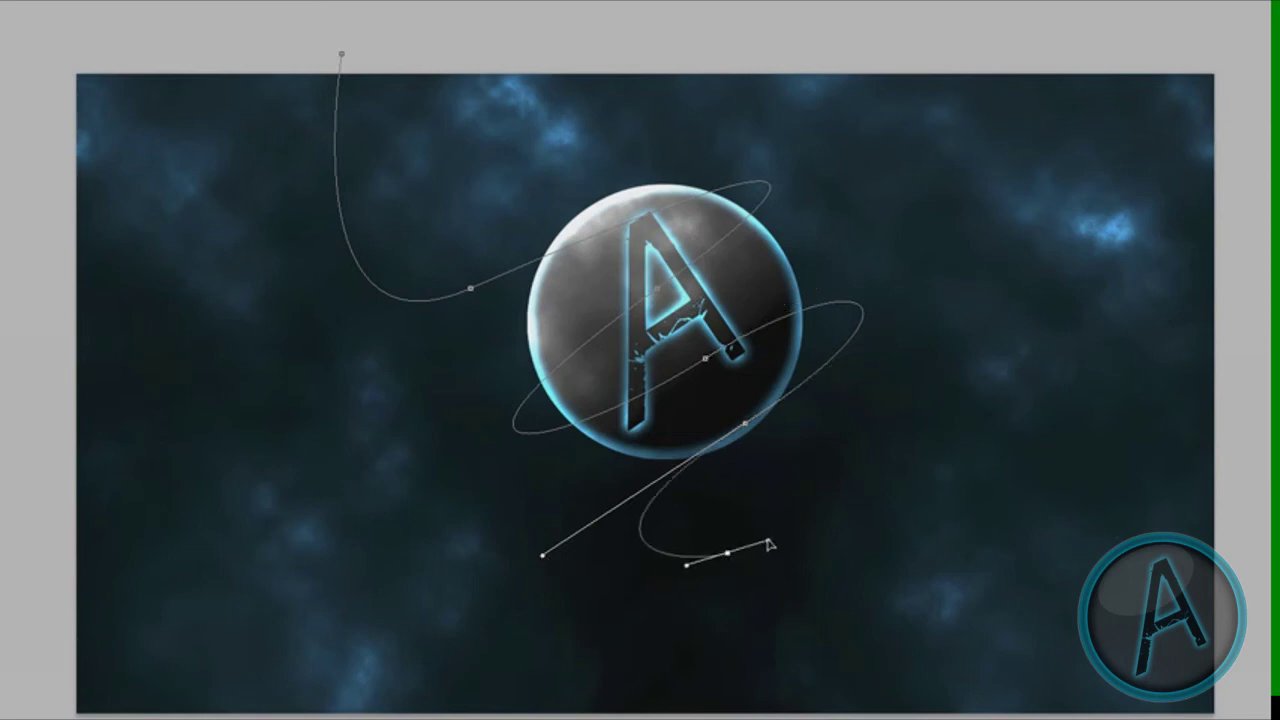
- Extend the path to the canvas's right edge, then curve it back along the bottom toward the lower left
left_click_drag(1258, 462, 1279, 618)
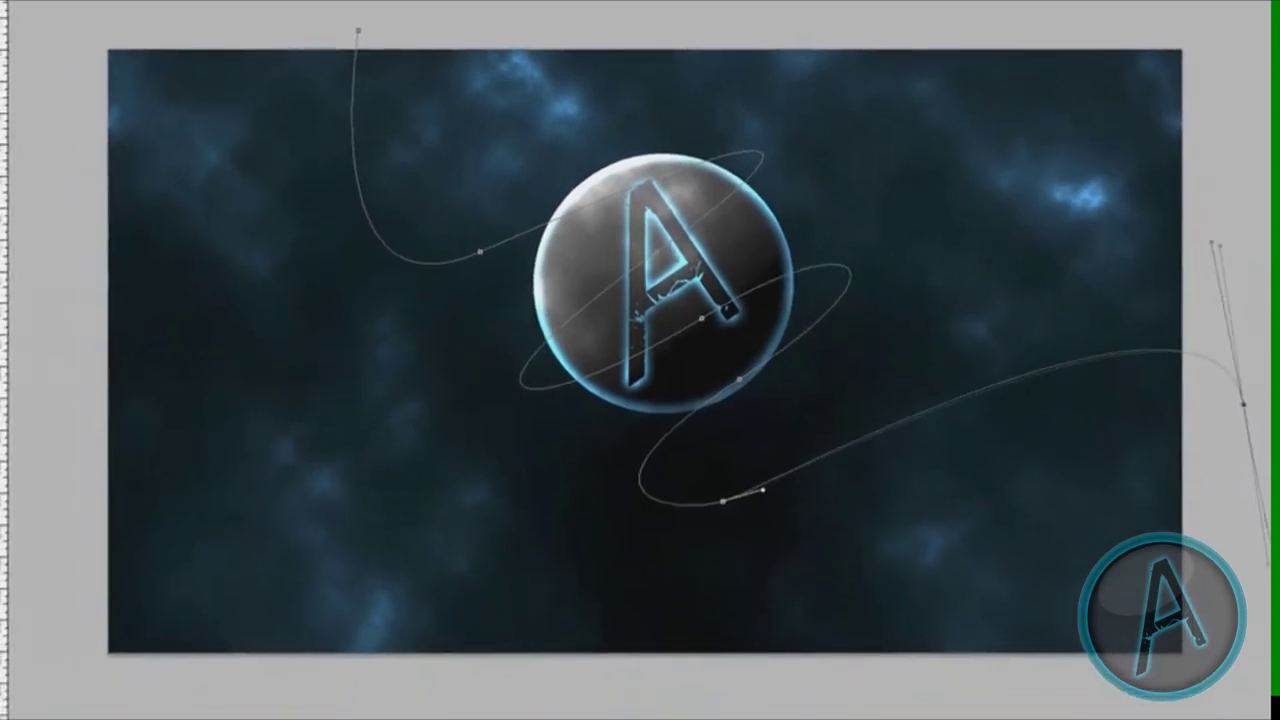
left_click_drag(1268, 565, 1279, 537)
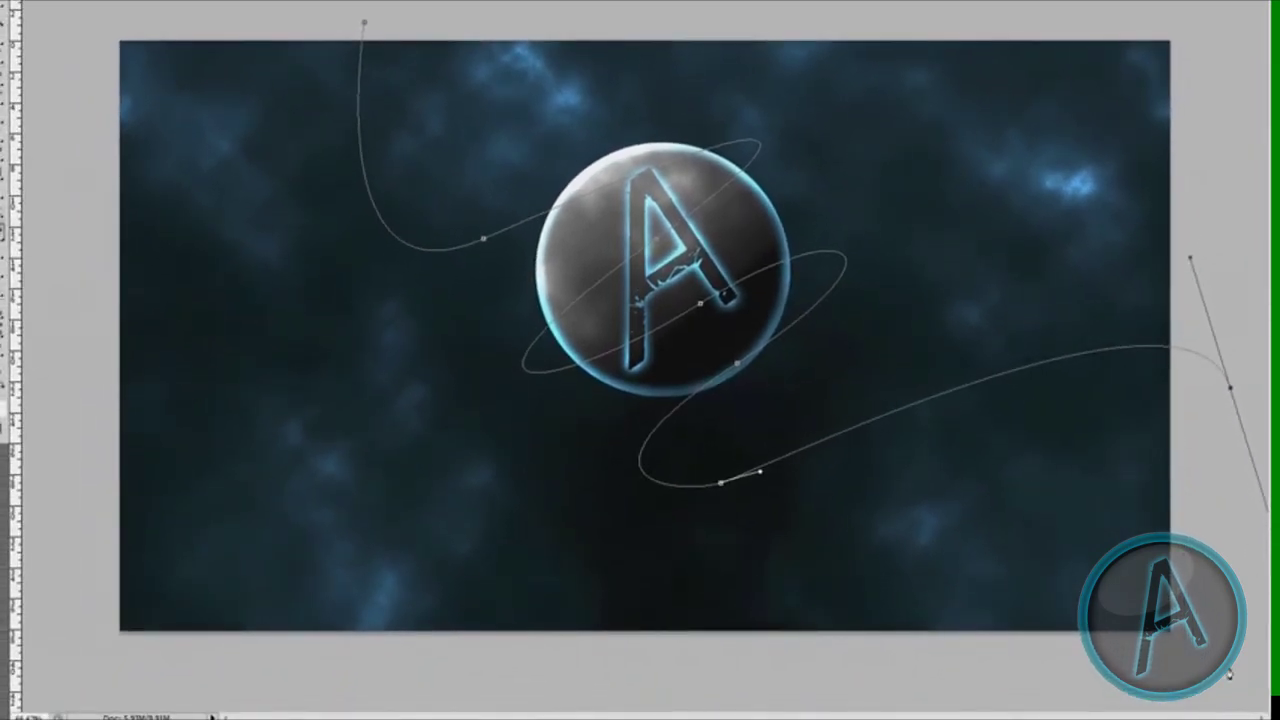
left_click_drag(1229, 675, 928, 697)
left_click(712, 674)
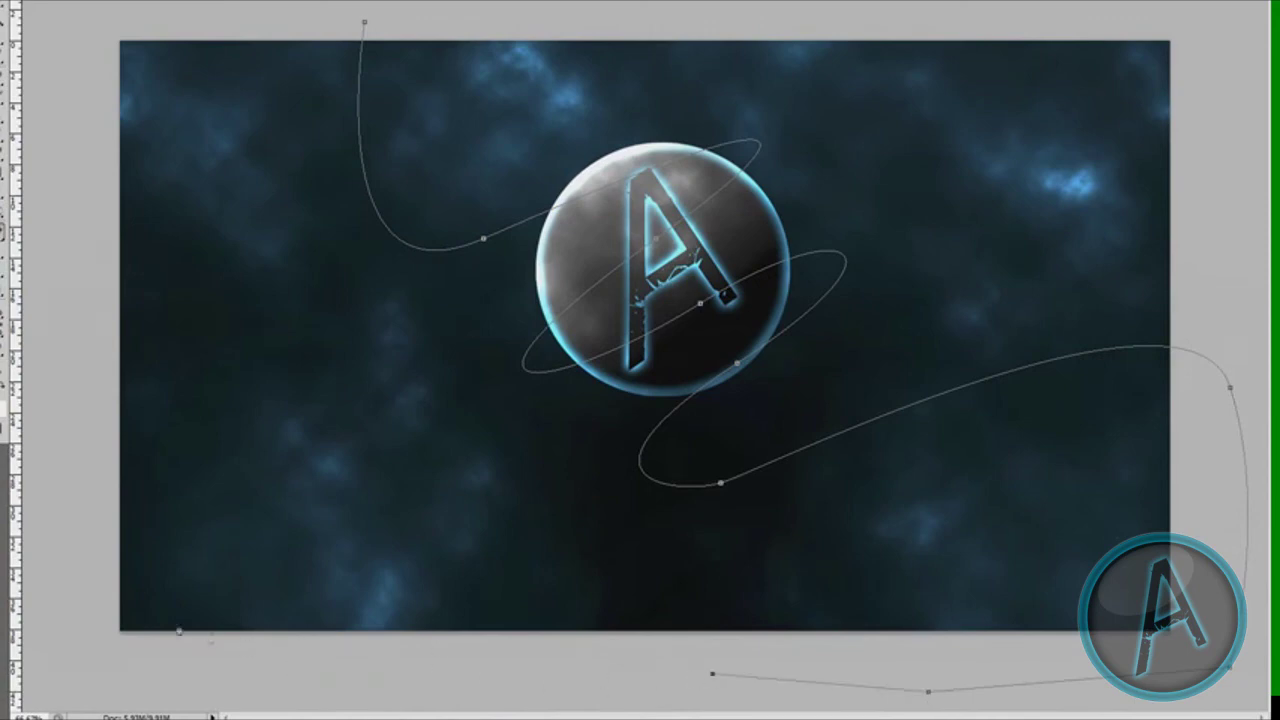
left_click_drag(108, 558, 169, 654)
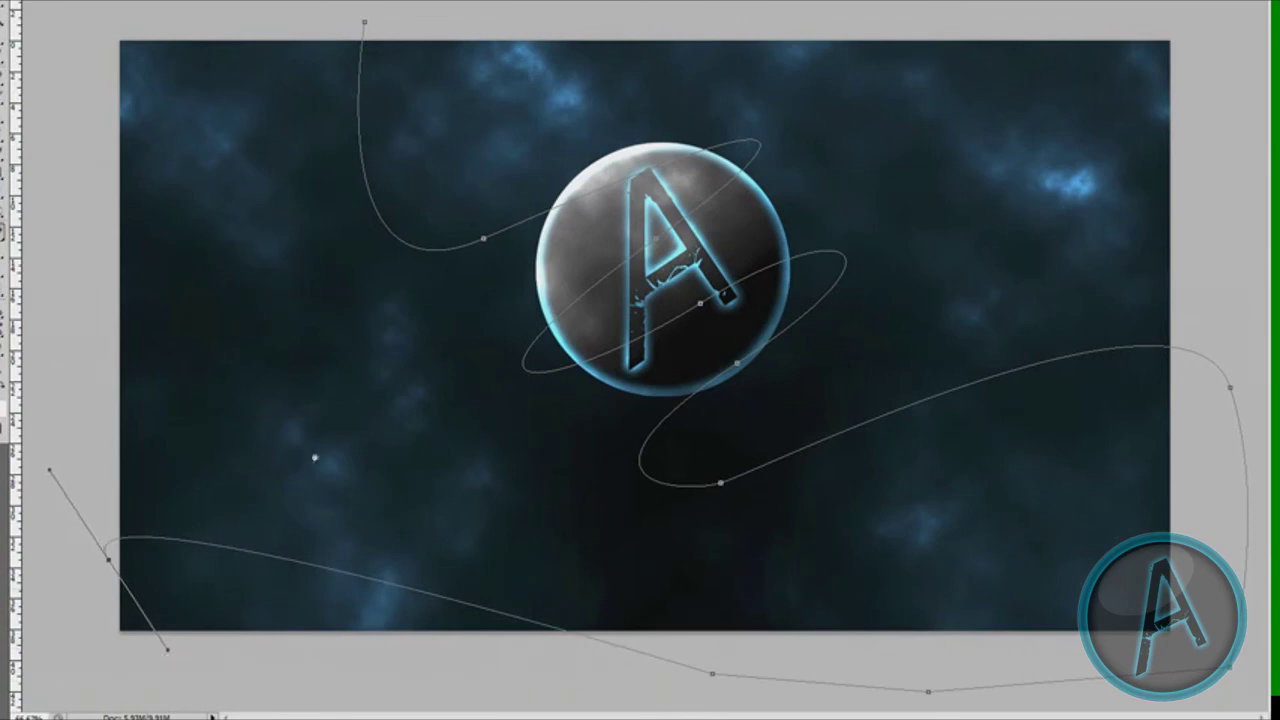
- Stroke the path with the Brush tool using Simulate Pressure, then hide the path outline
right_click(819, 447)
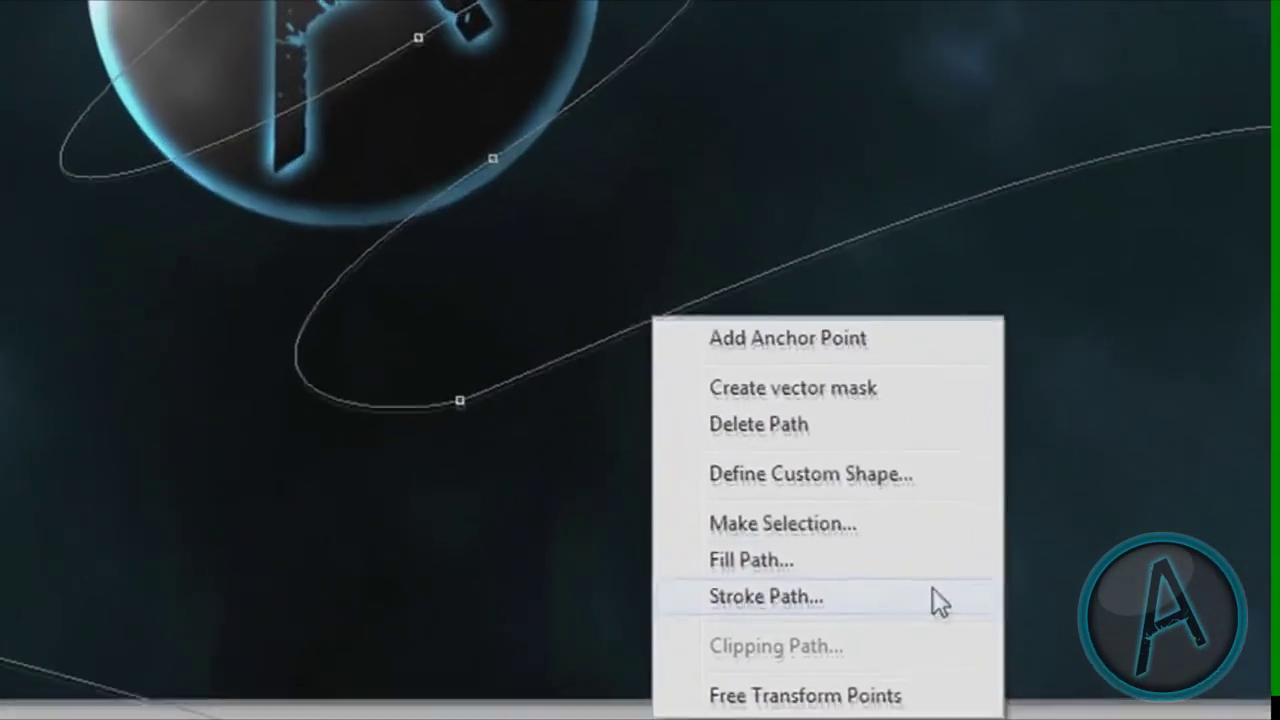
left_click(985, 716)
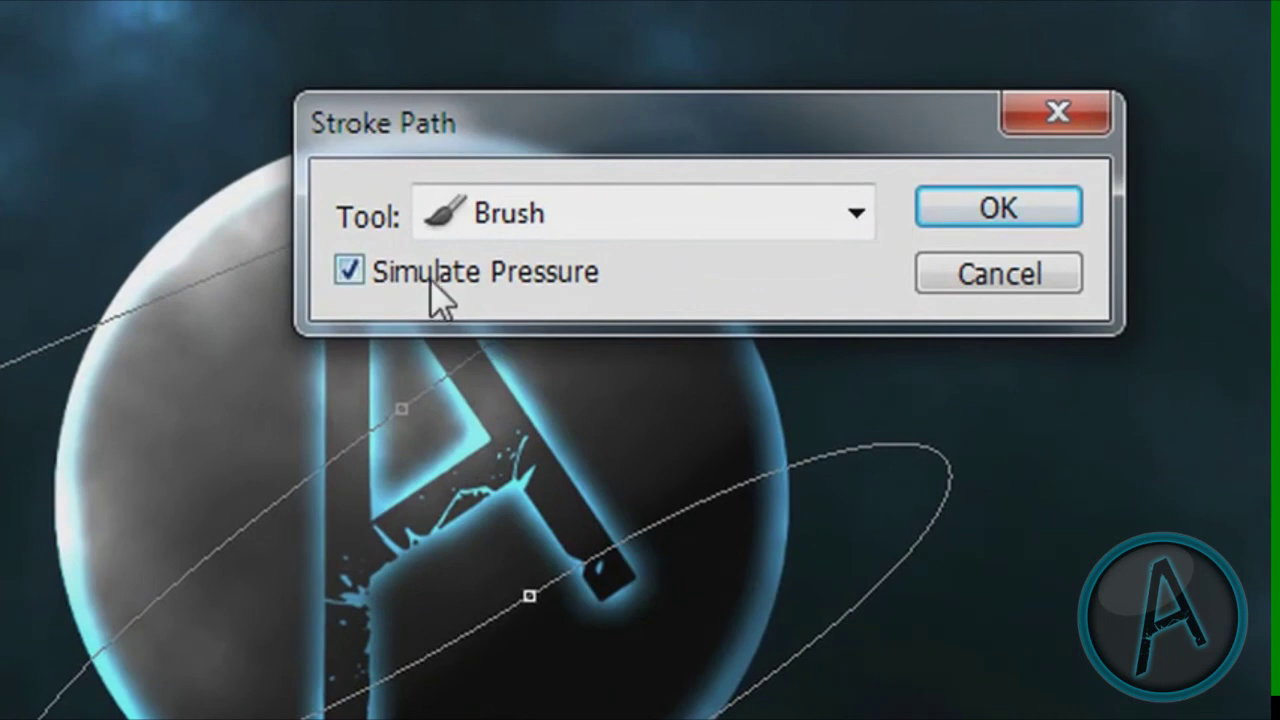
left_click(603, 190)
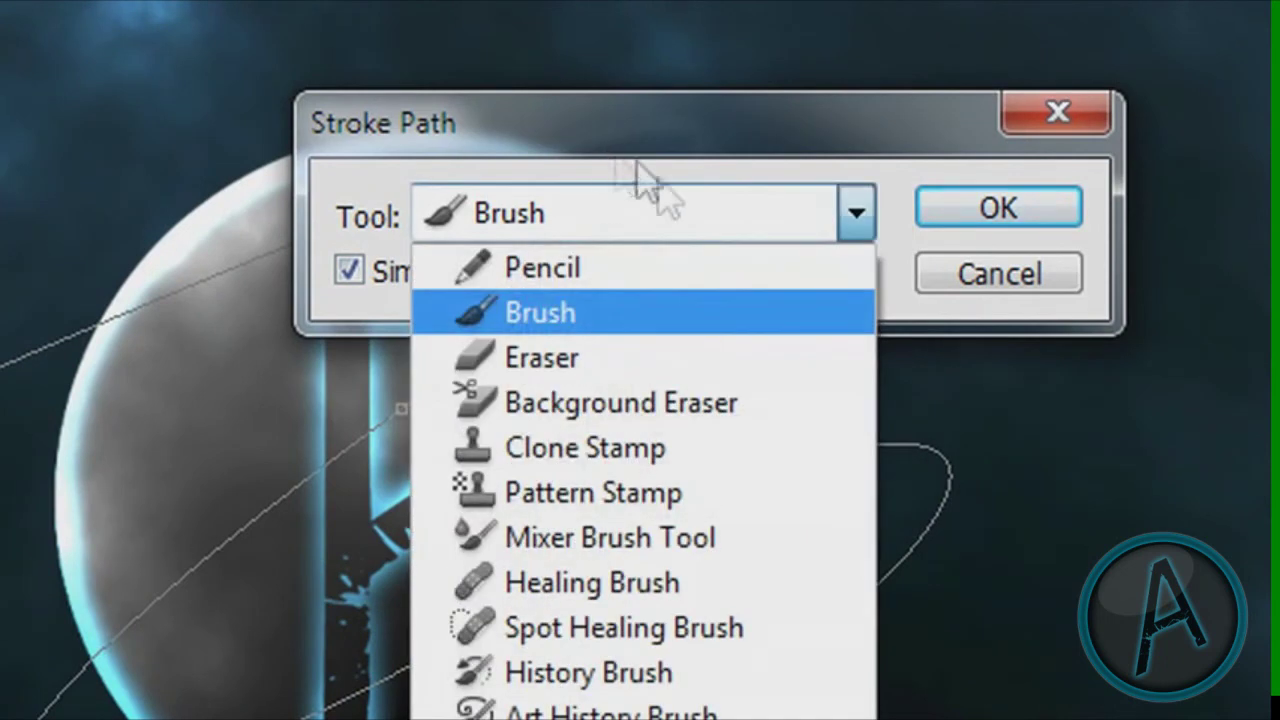
left_click(655, 313)
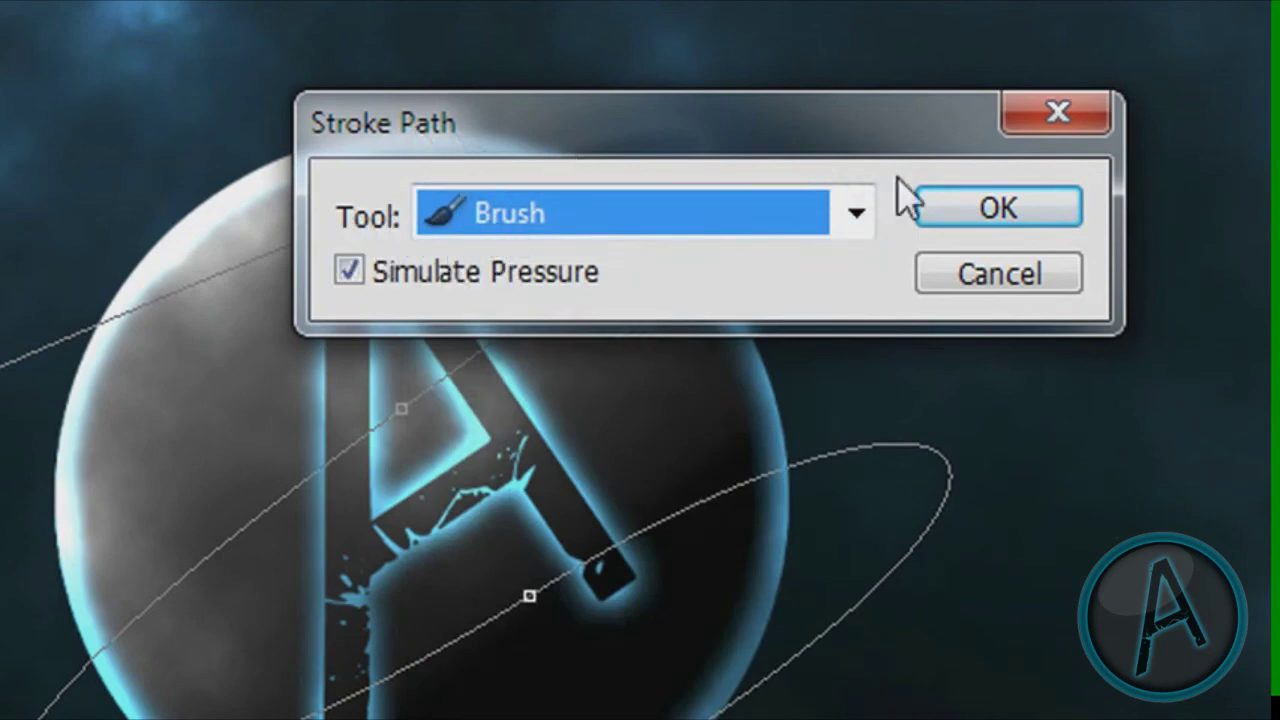
left_click(998, 210)
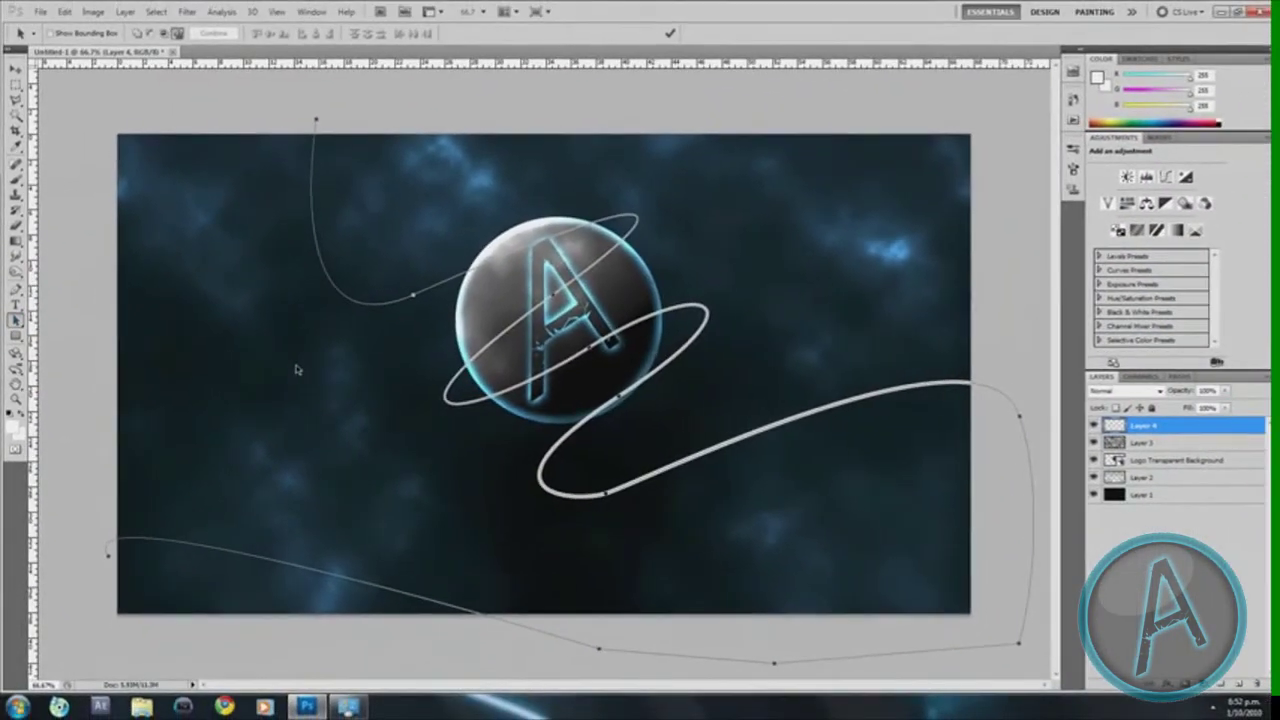
key("Return")
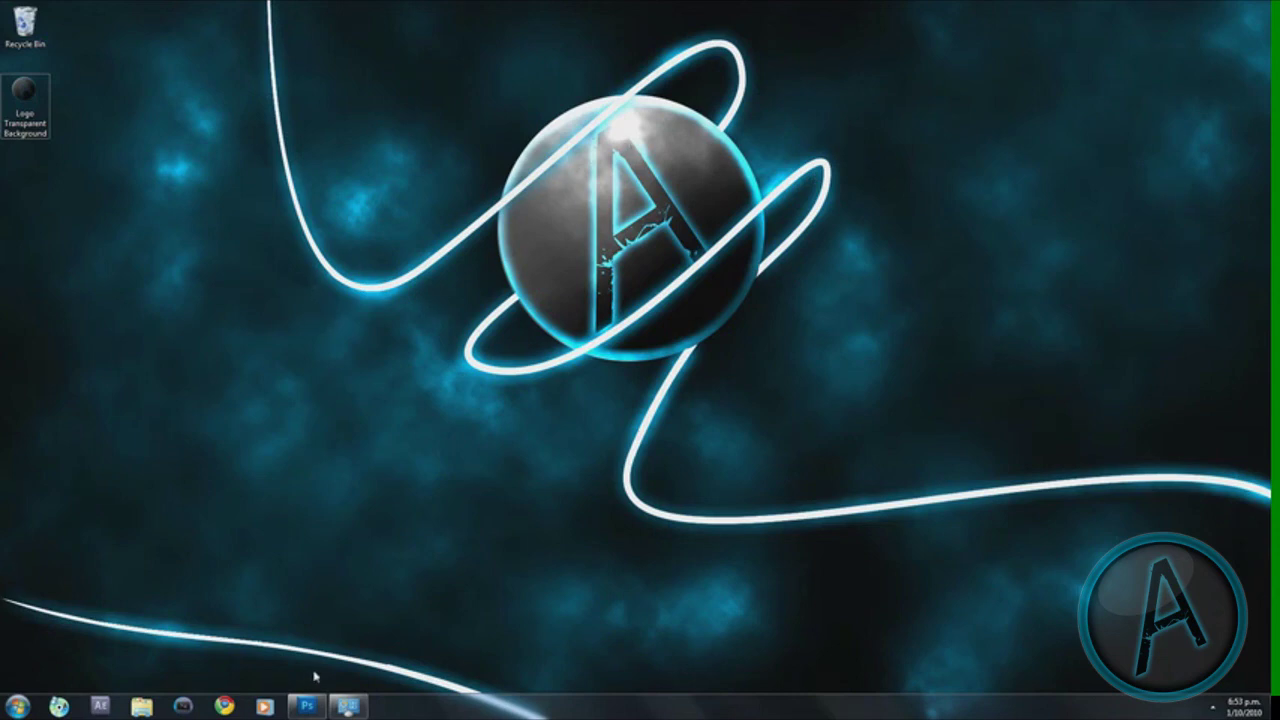
- Bring Photoshop back, add a layer mask to Layer 4 and reset colours to default white and black
left_click(314, 704)
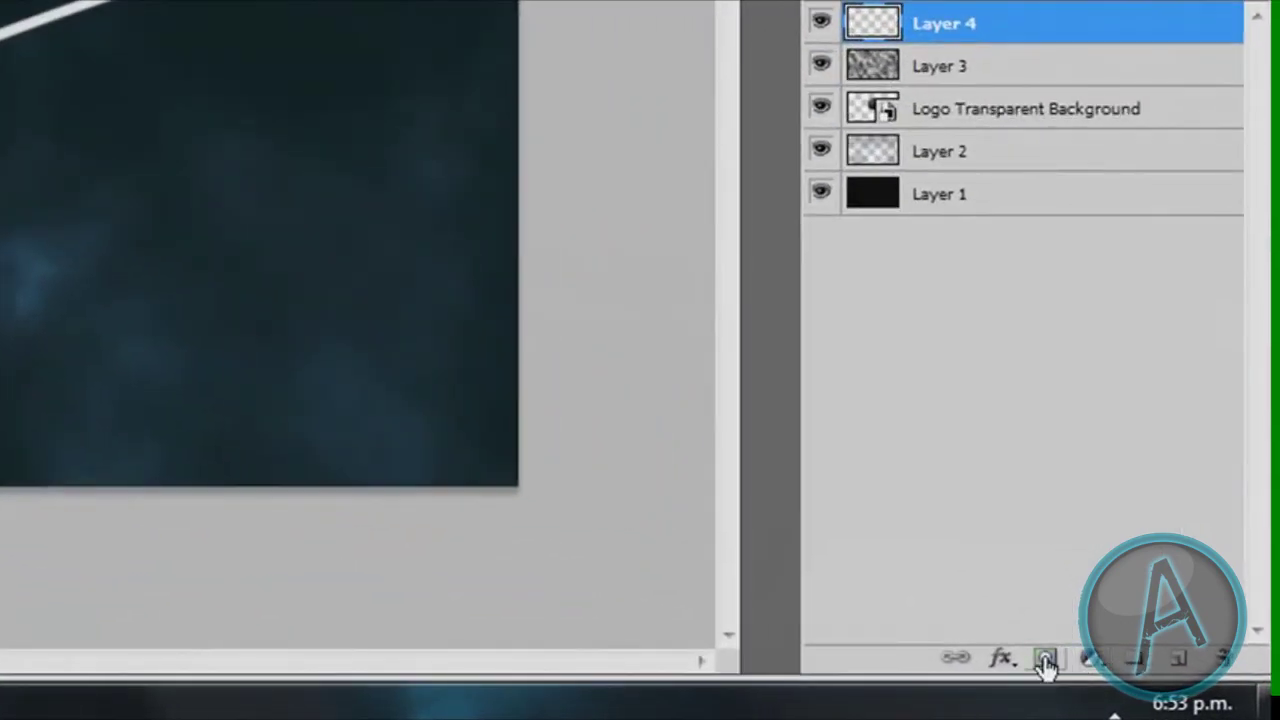
left_click(1045, 662)
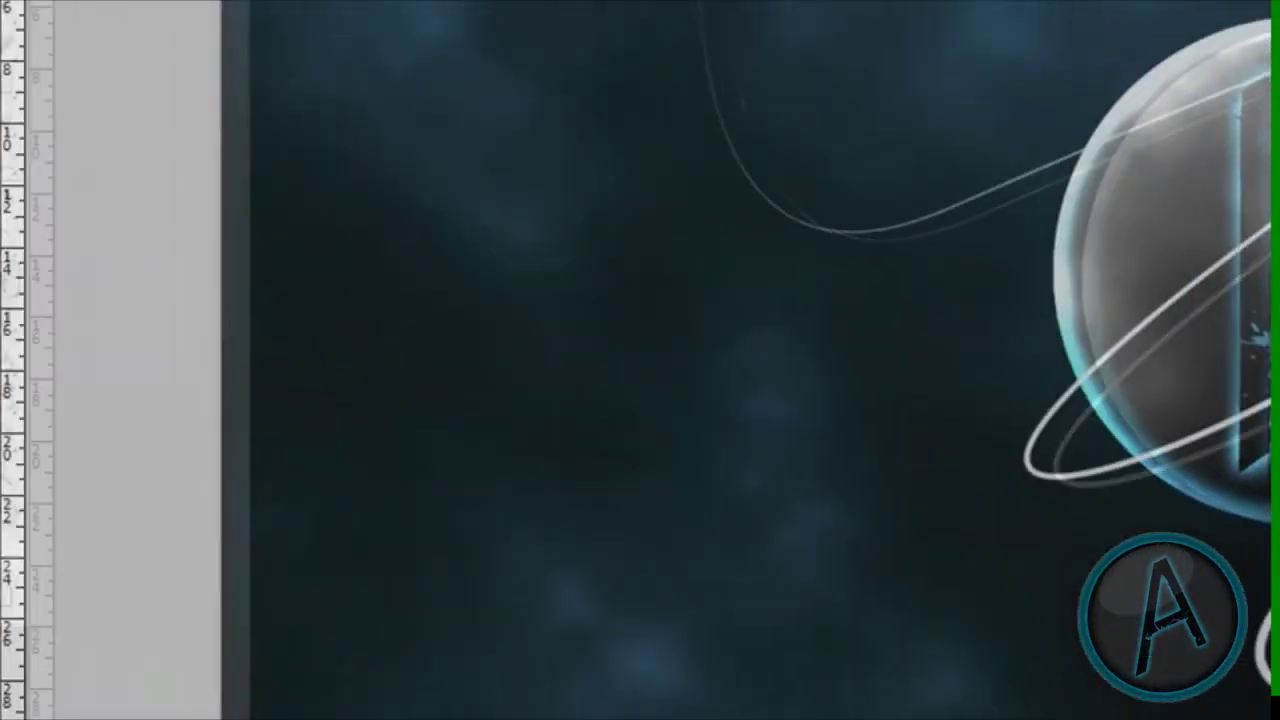
left_click(22, 521)
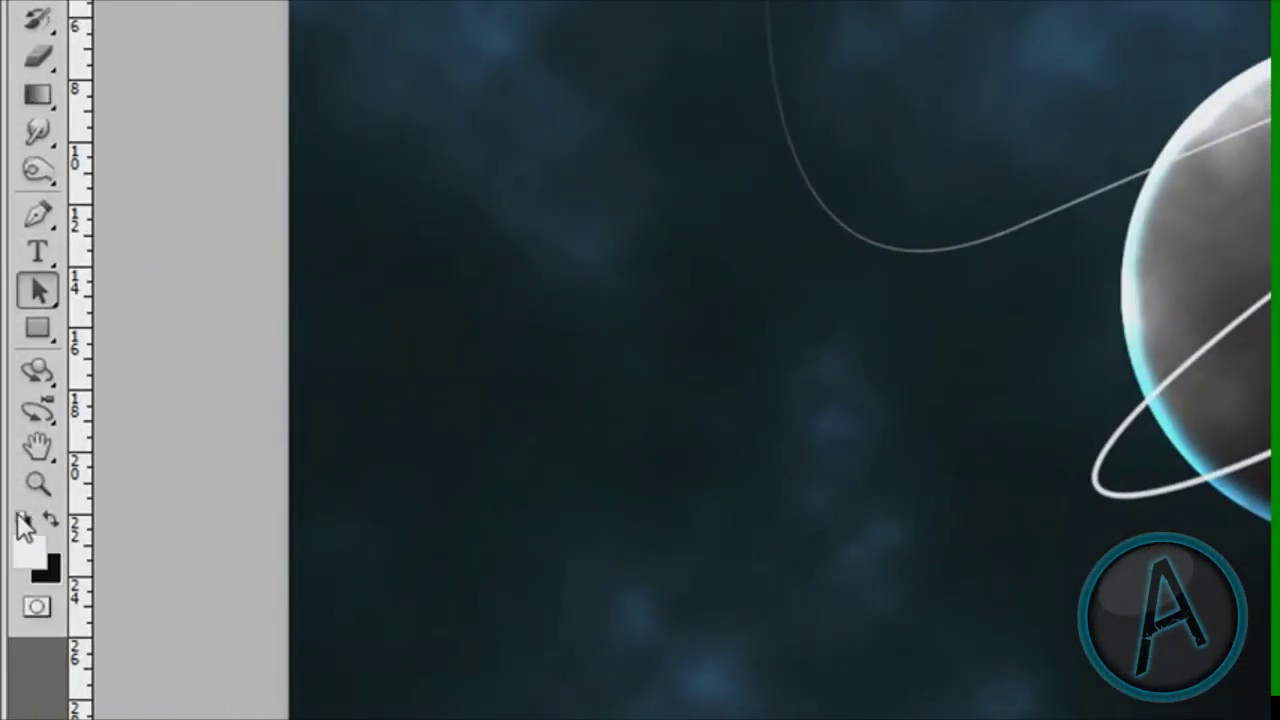